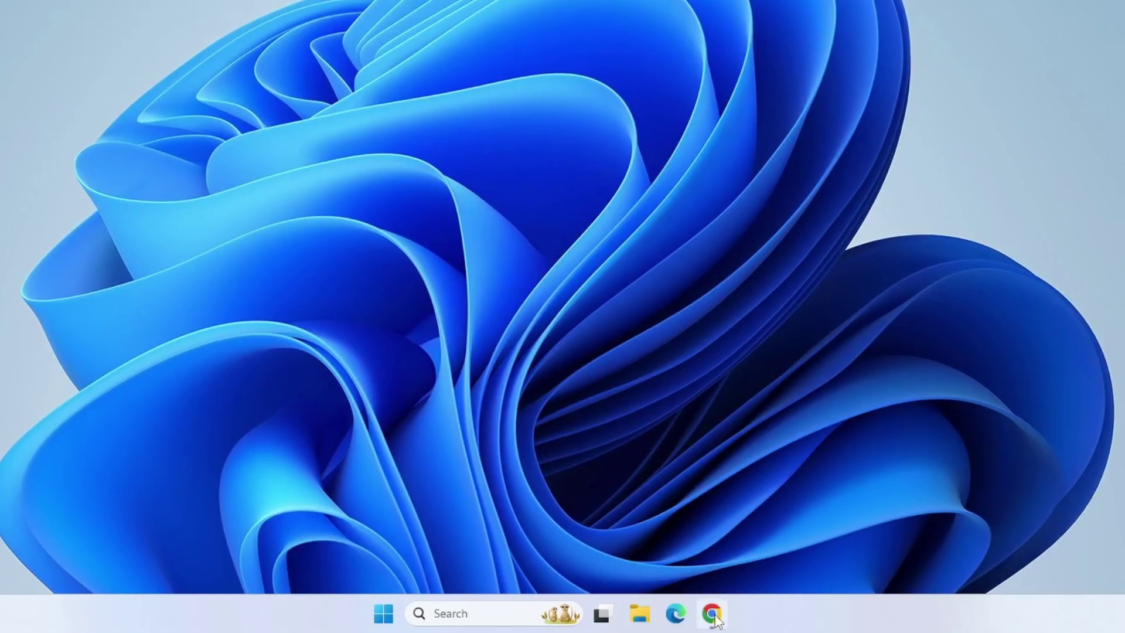
- Search Google for the DirectX End User Runtime web installer and open Microsoft's download page
click(714, 612)
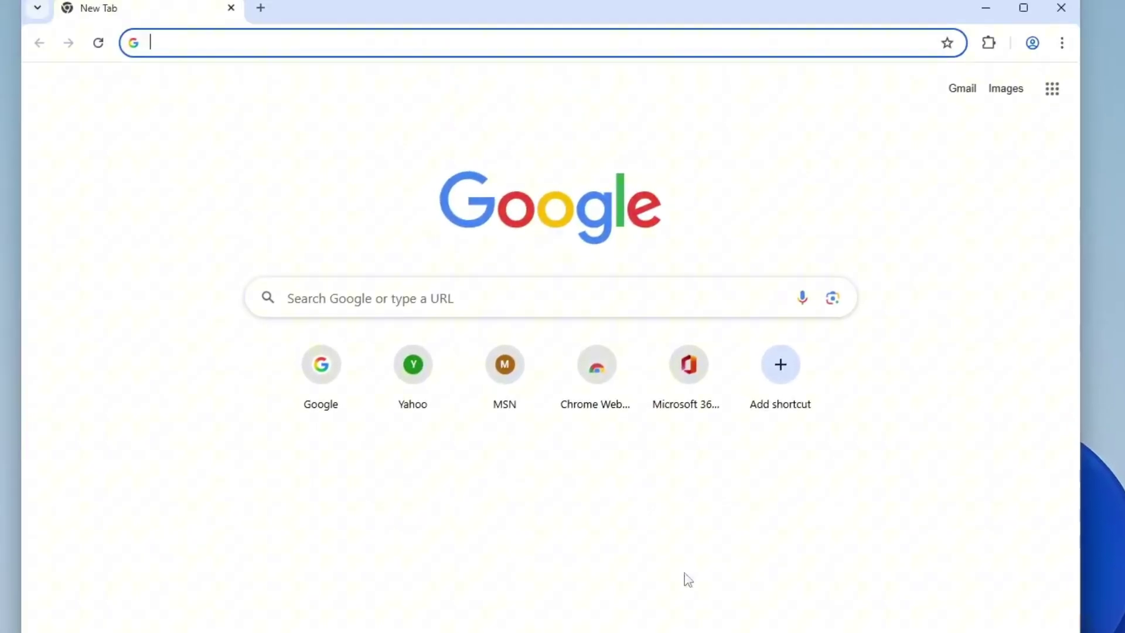
text(Direct)
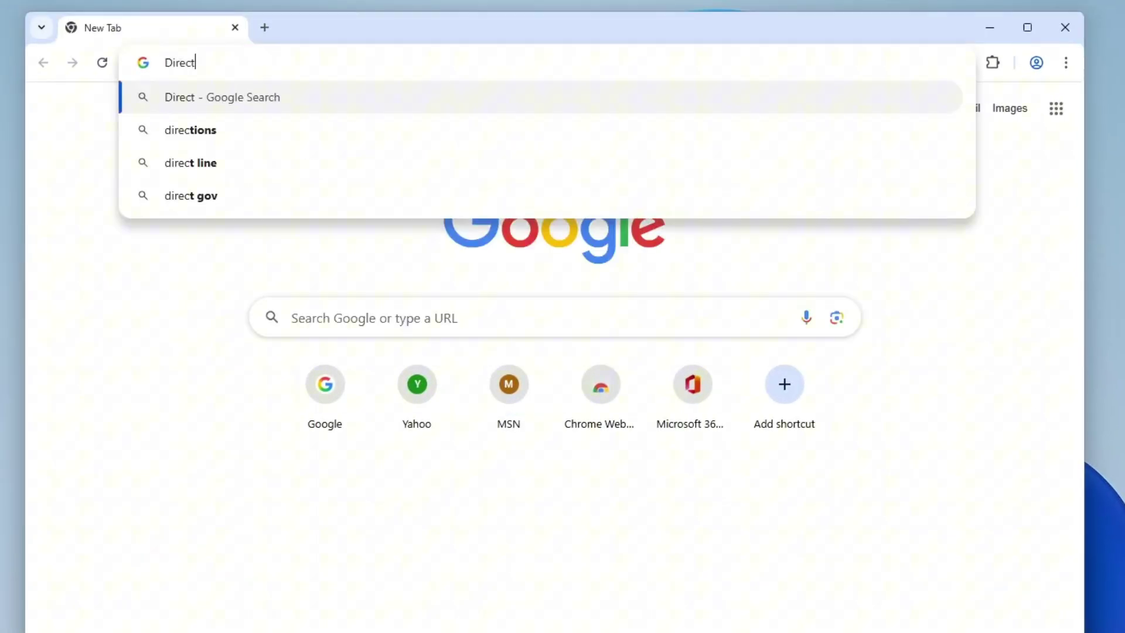
text(x End User Runtime)
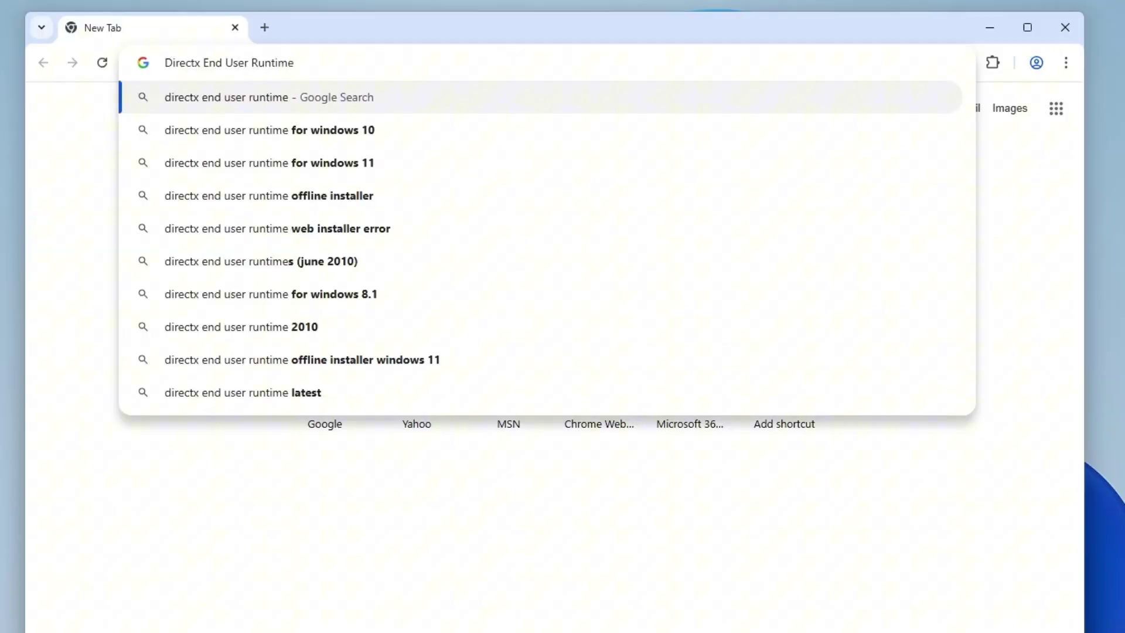
key(Down)
key(Return)
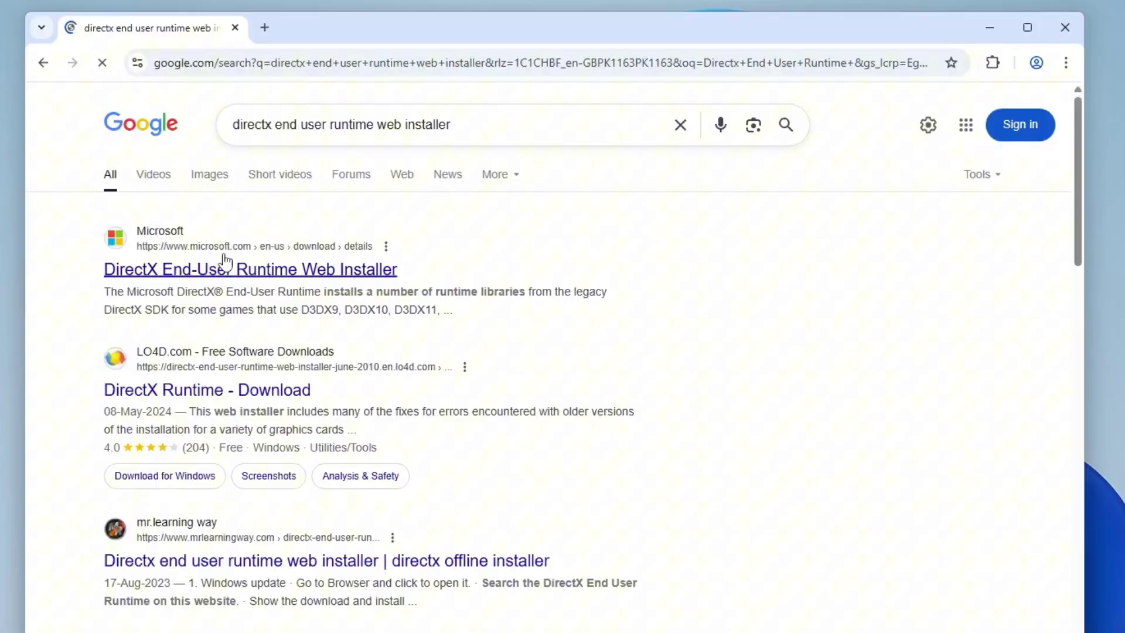
click(240, 269)
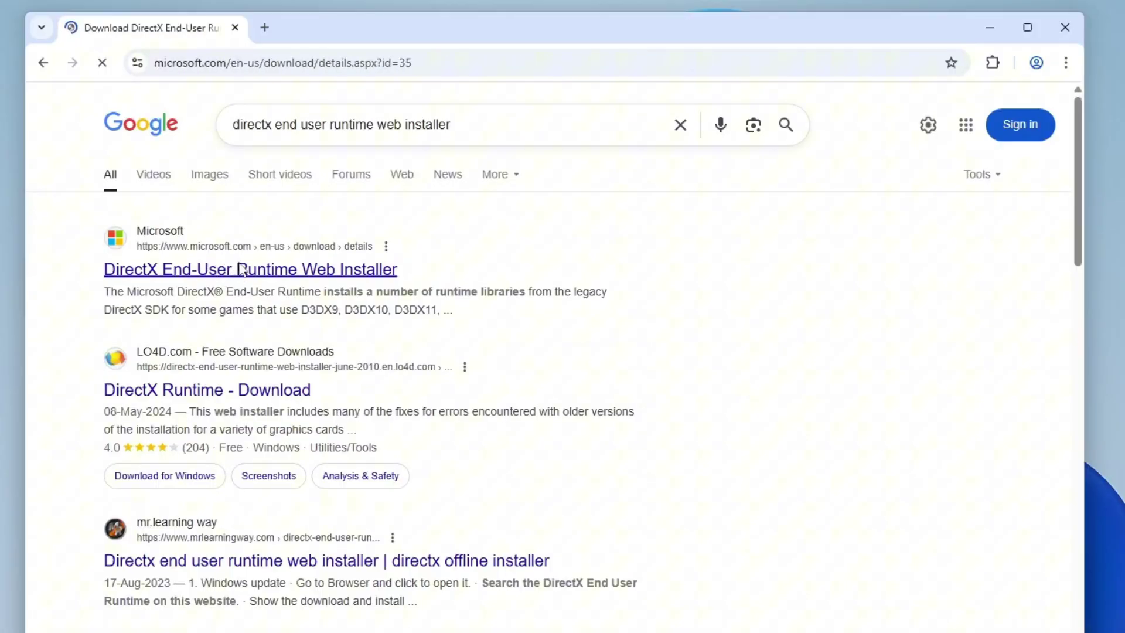
- Keep English as the language and download dxwebsetup.exe
scroll(530, 586, down, 2)
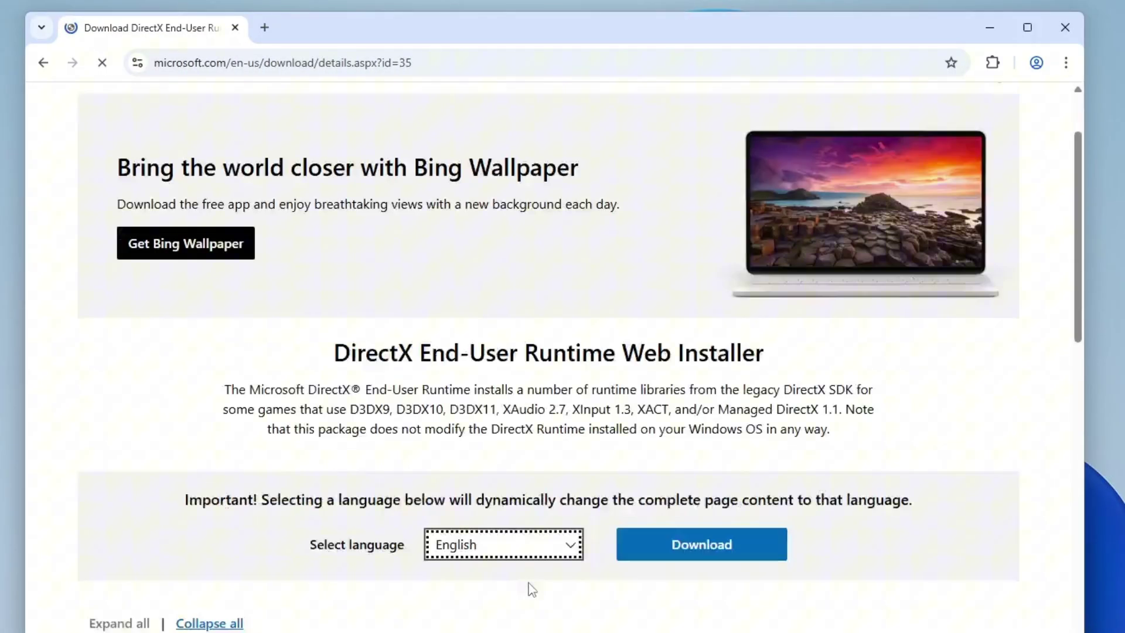
scroll(528, 570, up, 1)
click(538, 477)
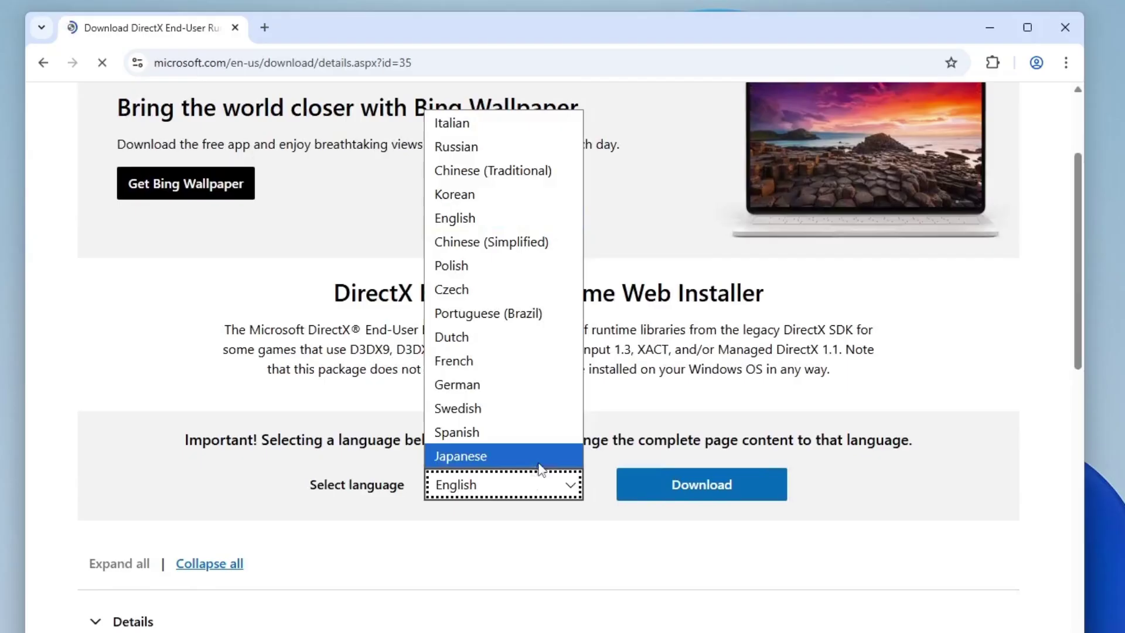
click(485, 219)
click(697, 491)
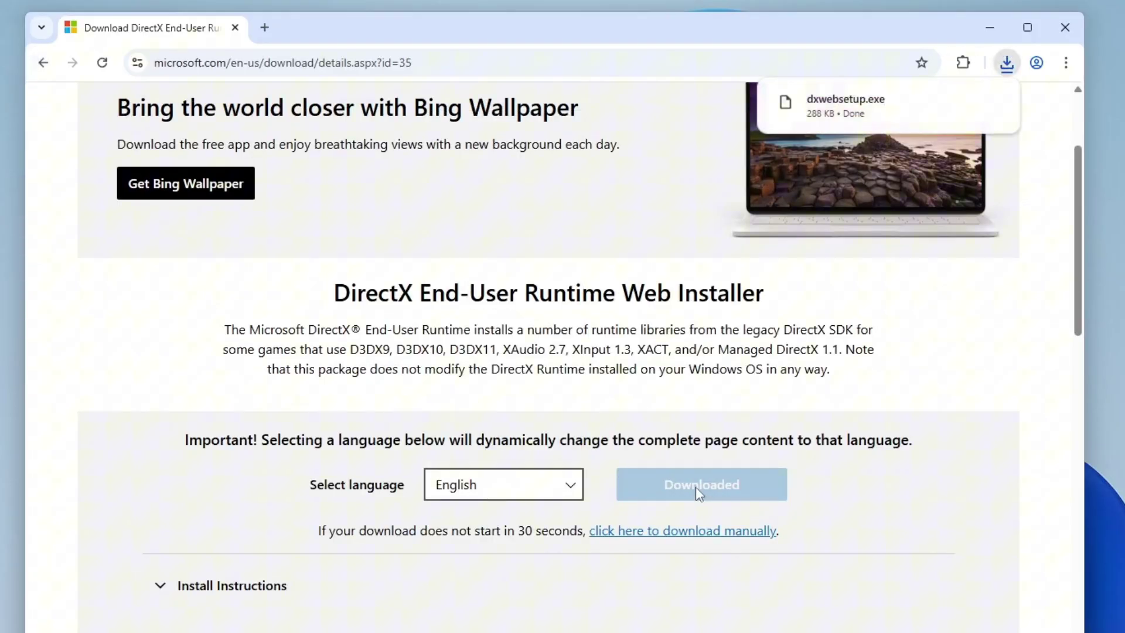
- Launch the downloaded dxwebsetup.exe and approve the UAC prompt
right_click(911, 109)
click(949, 135)
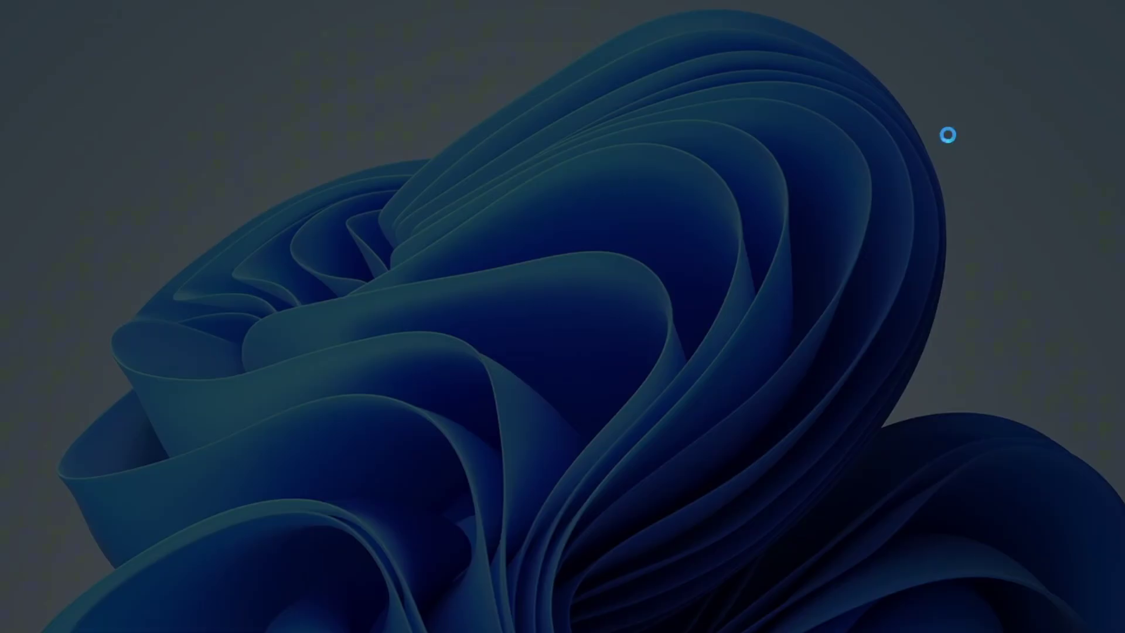
click(558, 497)
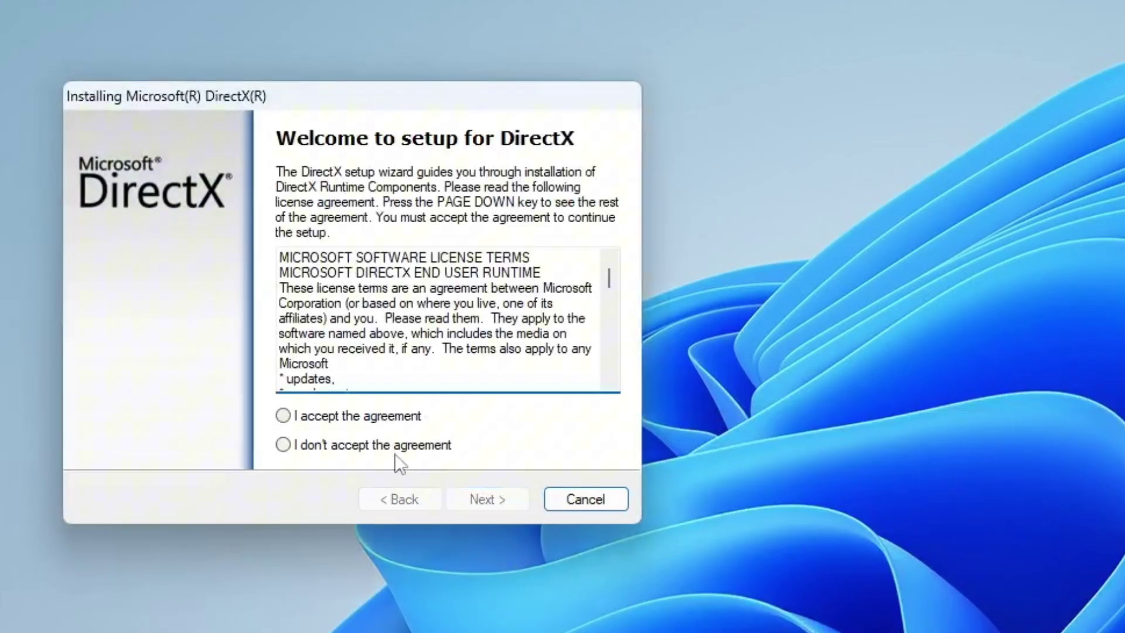
- Accept the licence, untick the Bing Bar and install the 93.3 MB of runtime components
click(304, 417)
click(470, 501)
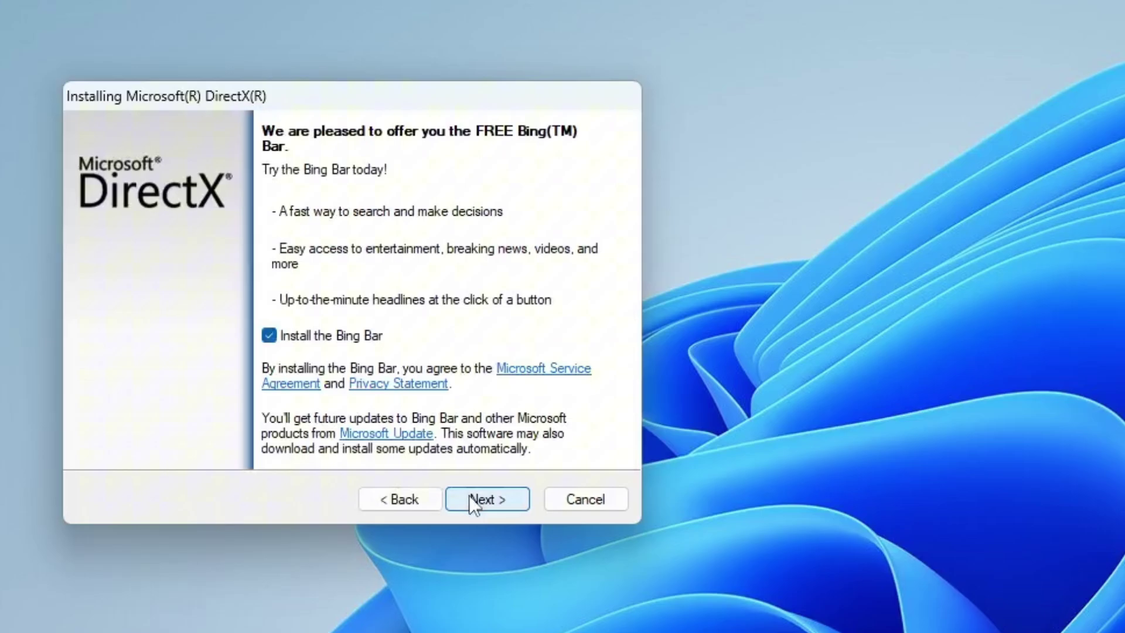
click(329, 338)
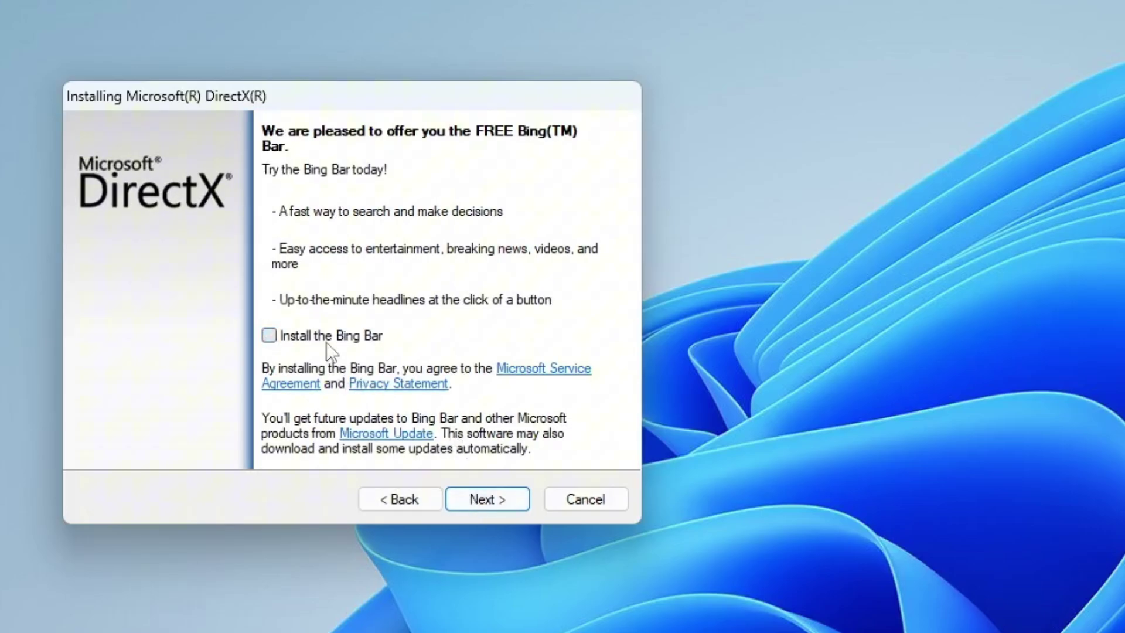
click(480, 498)
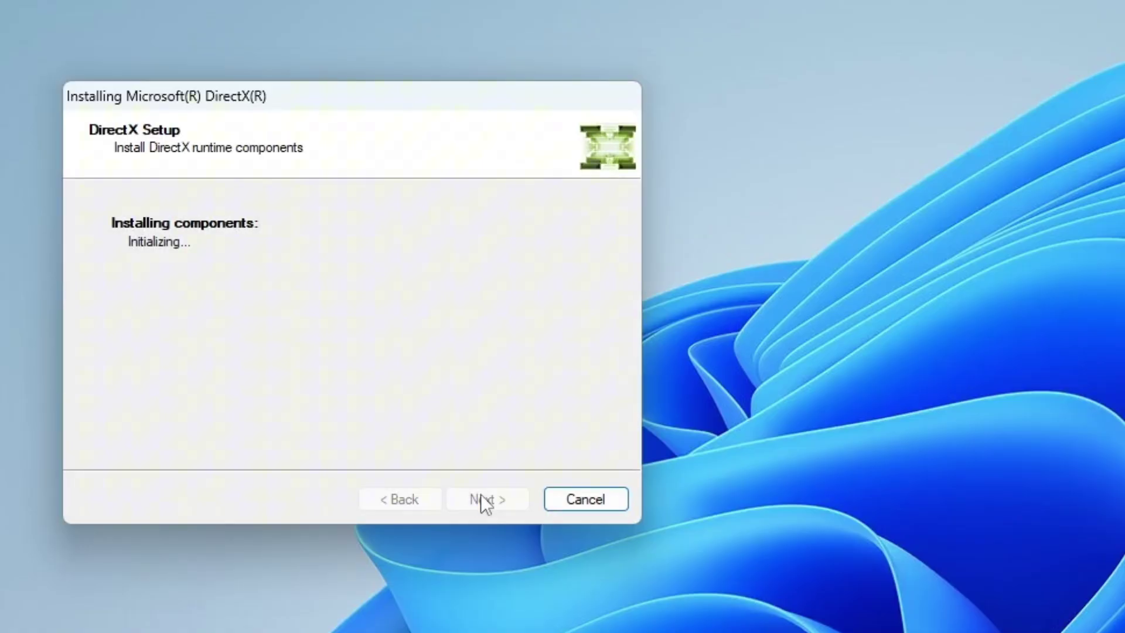
click(480, 499)
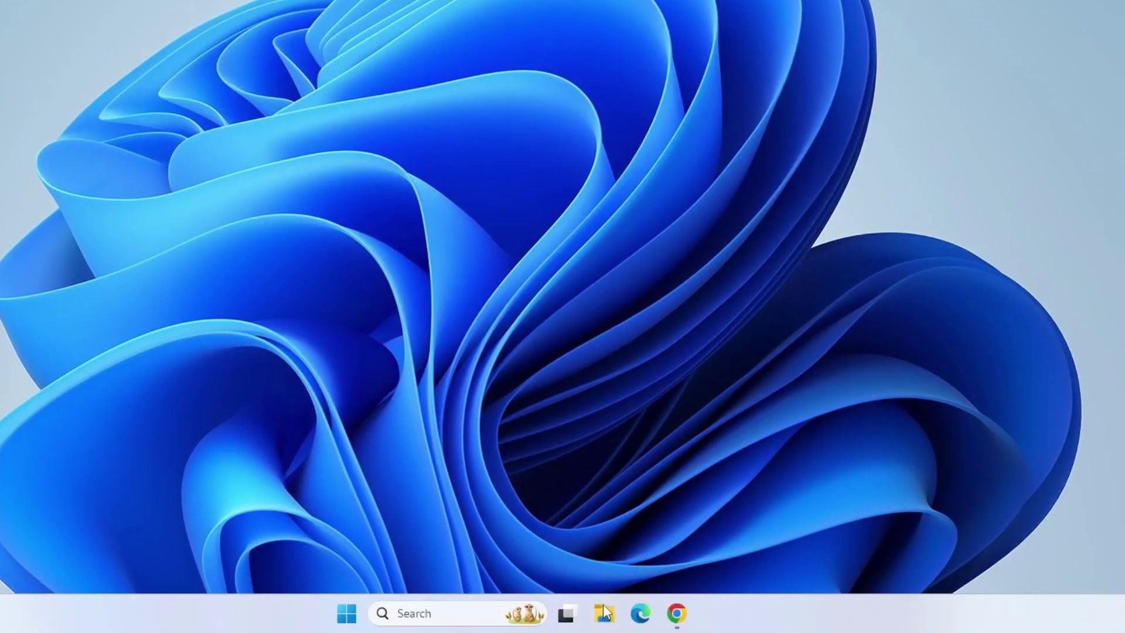
- Browse to Documents > Rockstart Games > GTA V and check the Settings shortcut there
click(606, 613)
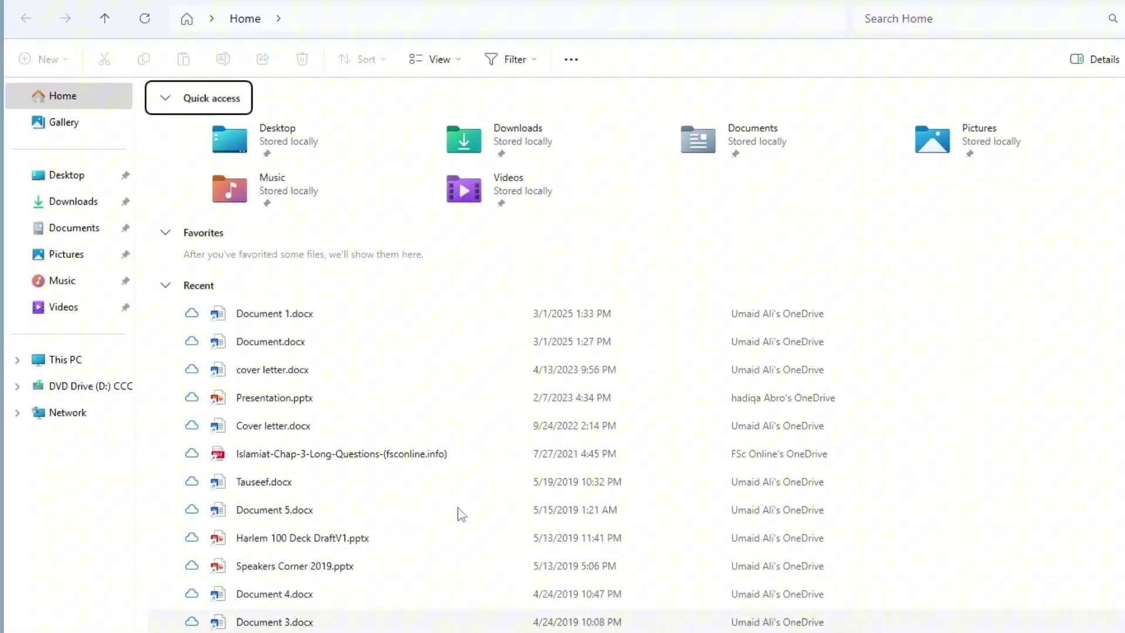
click(75, 228)
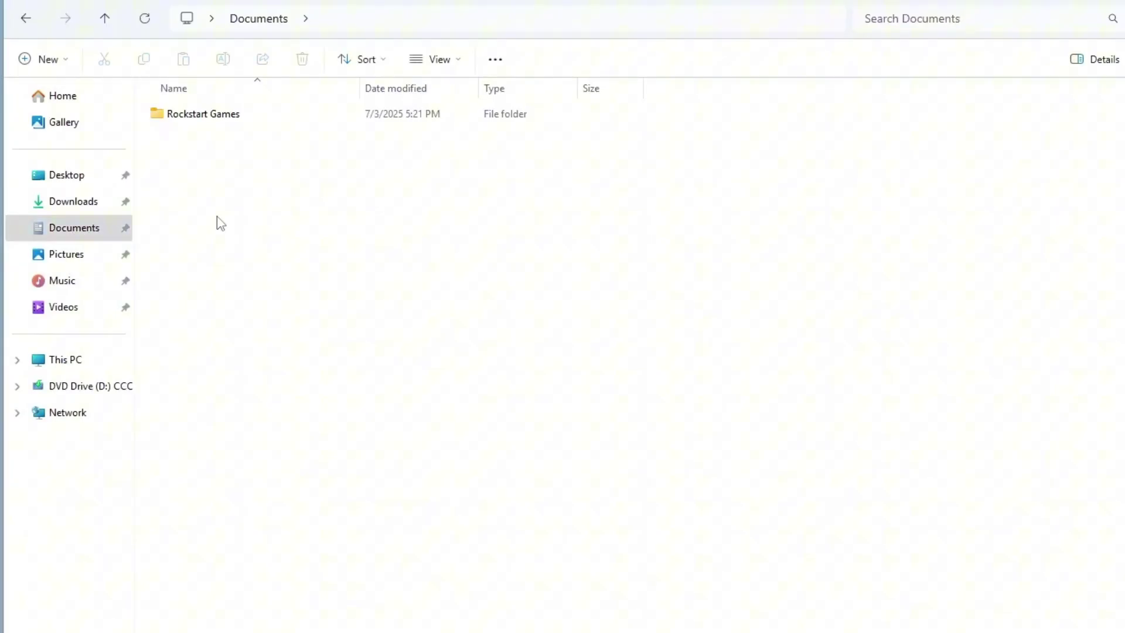
double_click(197, 117)
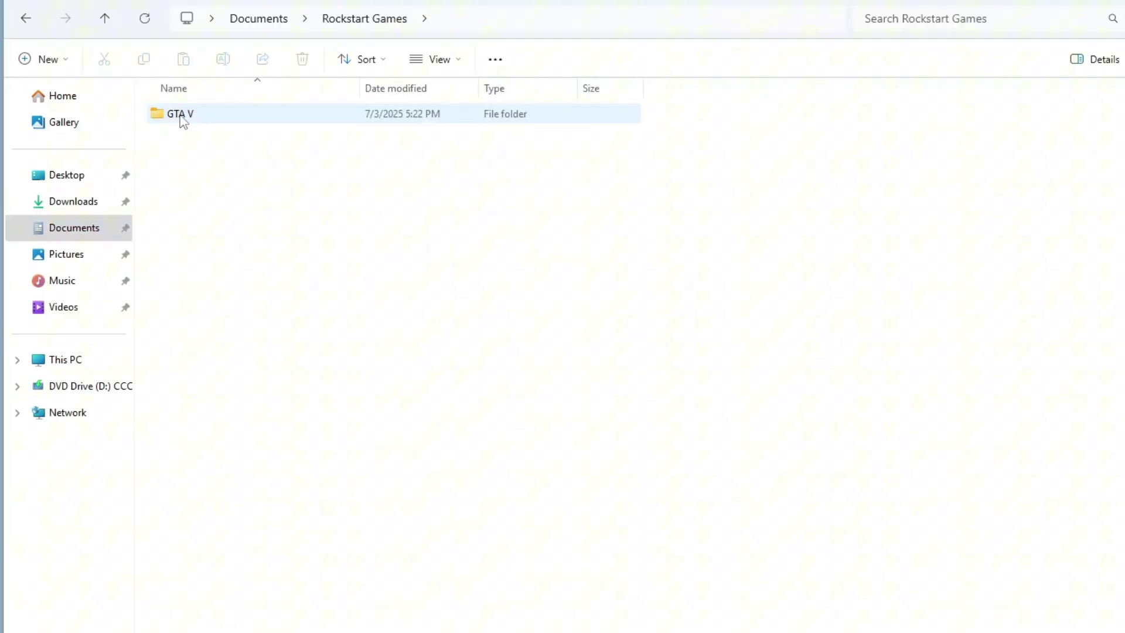
double_click(181, 118)
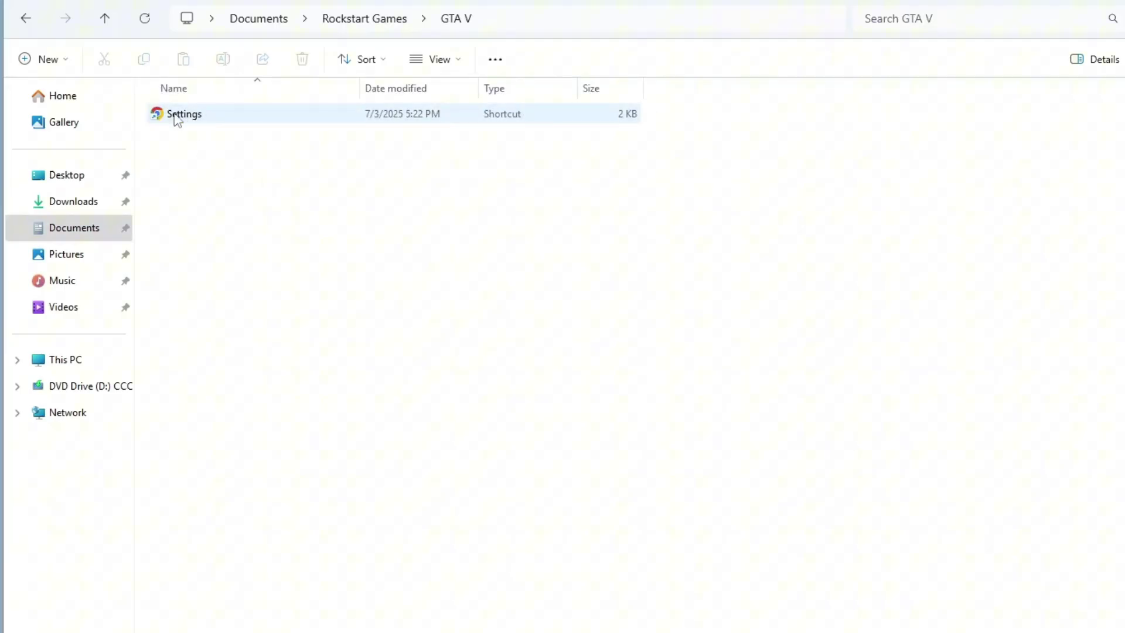
click(177, 116)
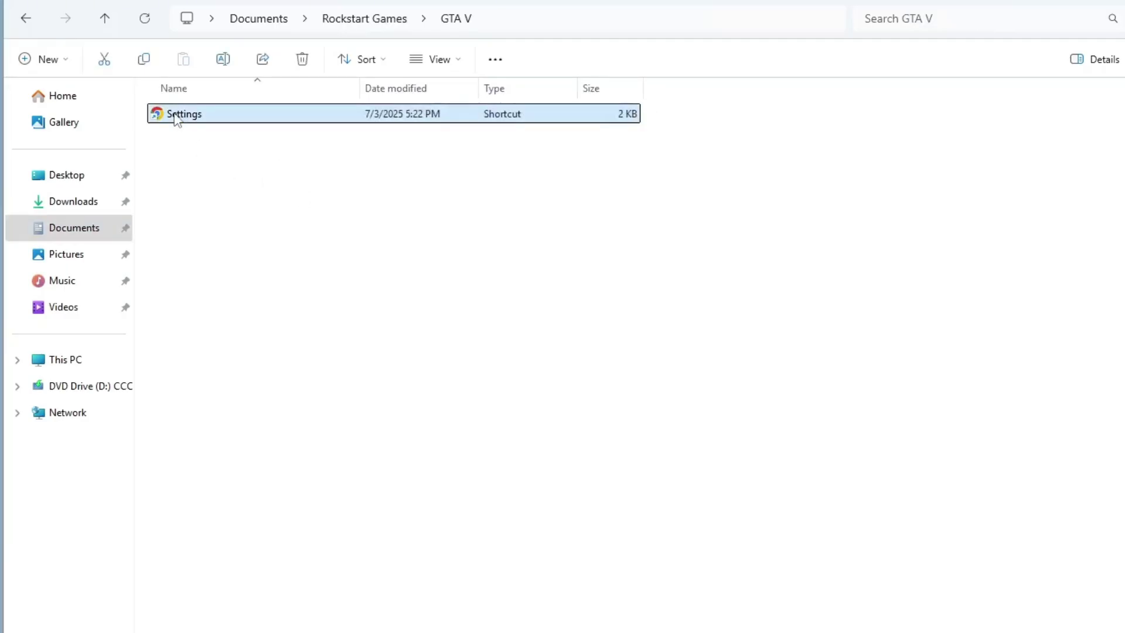
click(234, 238)
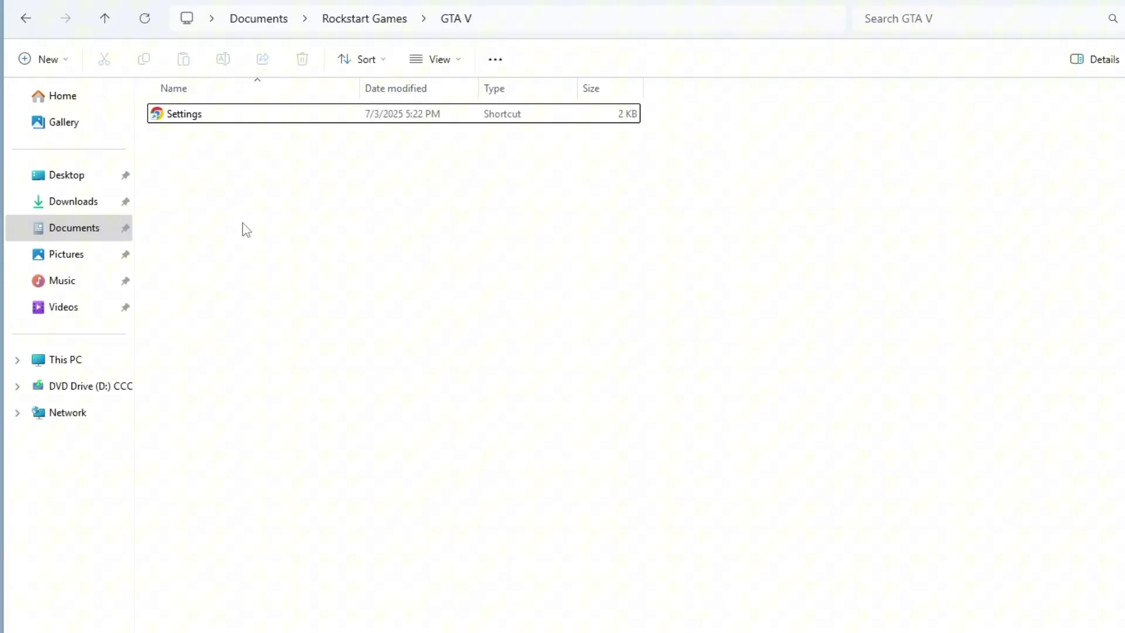
- Paste the mega.nz link into Chrome, download Settings.xml, and check it in the downloads list
click(661, 613)
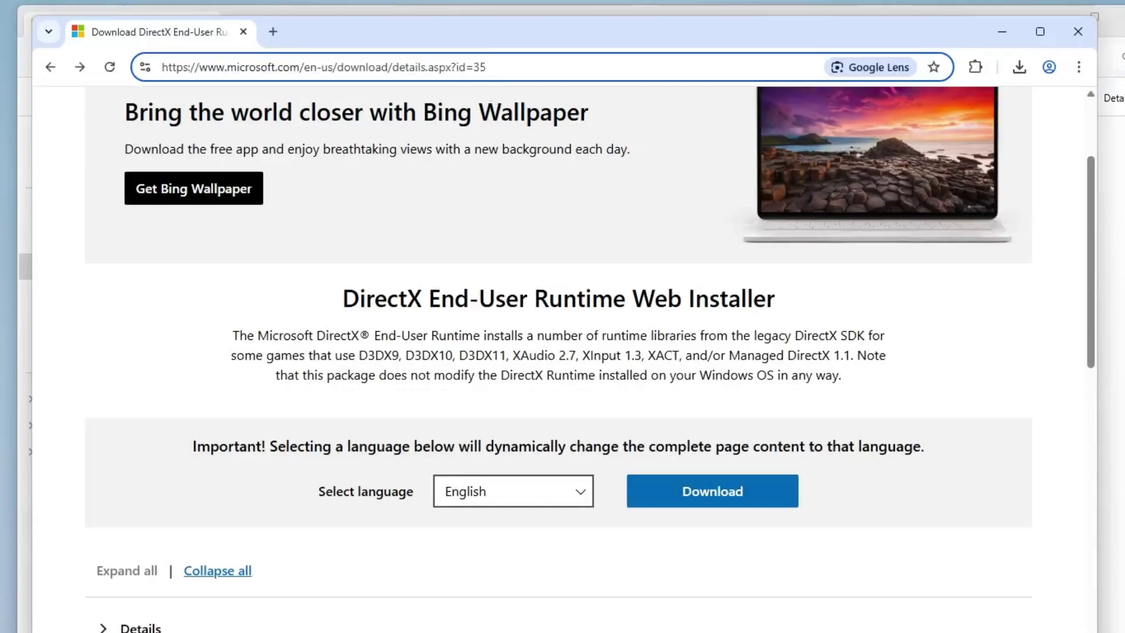
click(209, 67)
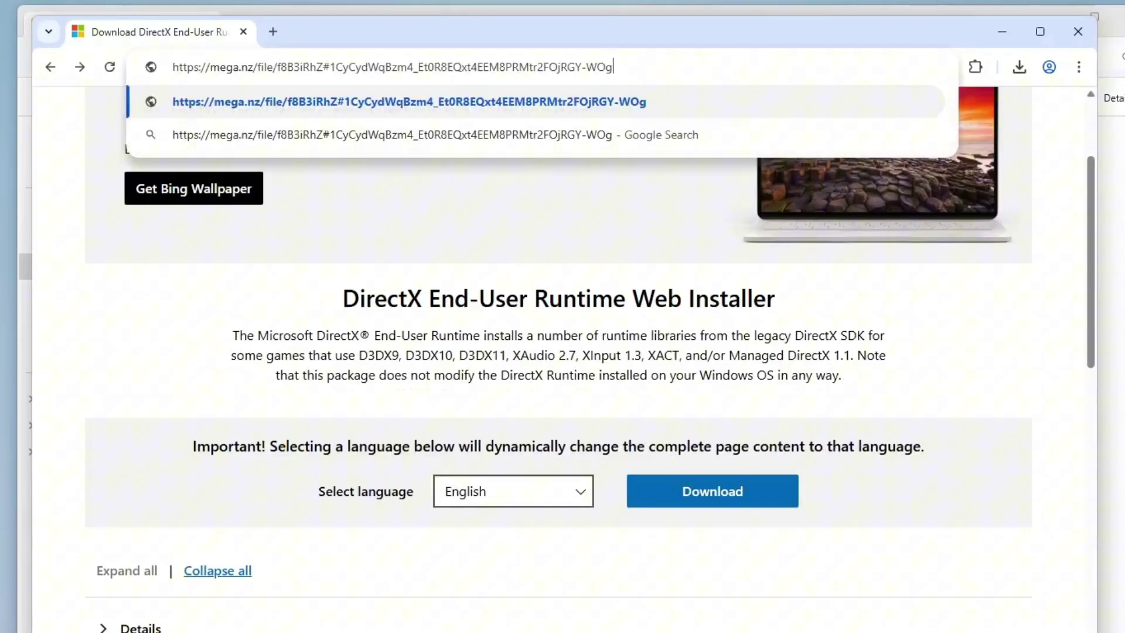
drag(209, 67, 380, 67)
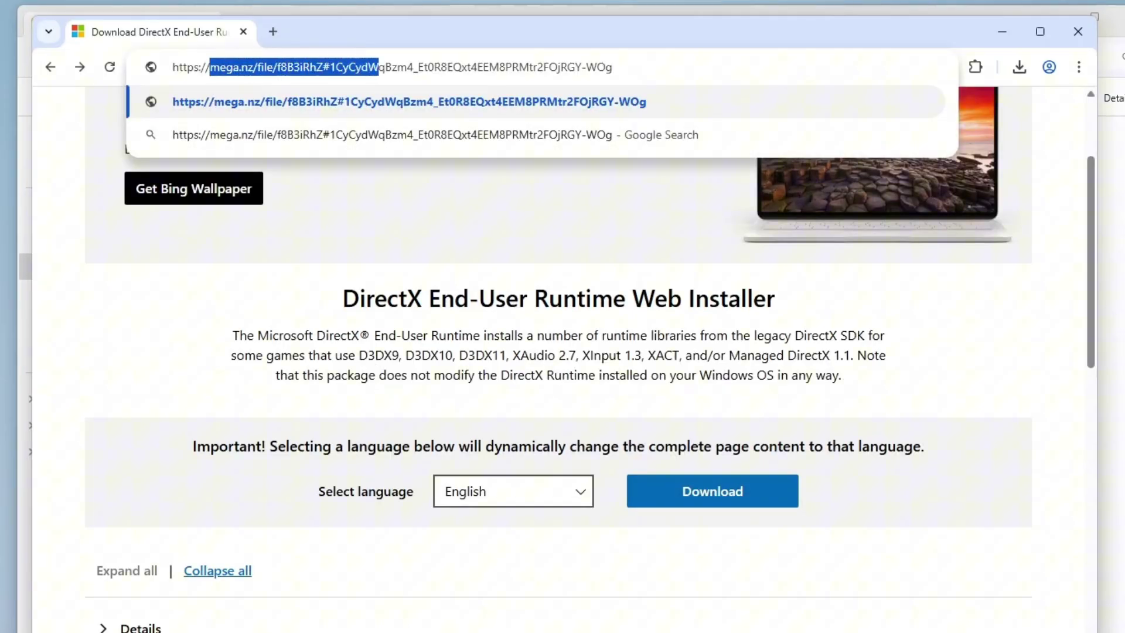
click(614, 67)
key(Return)
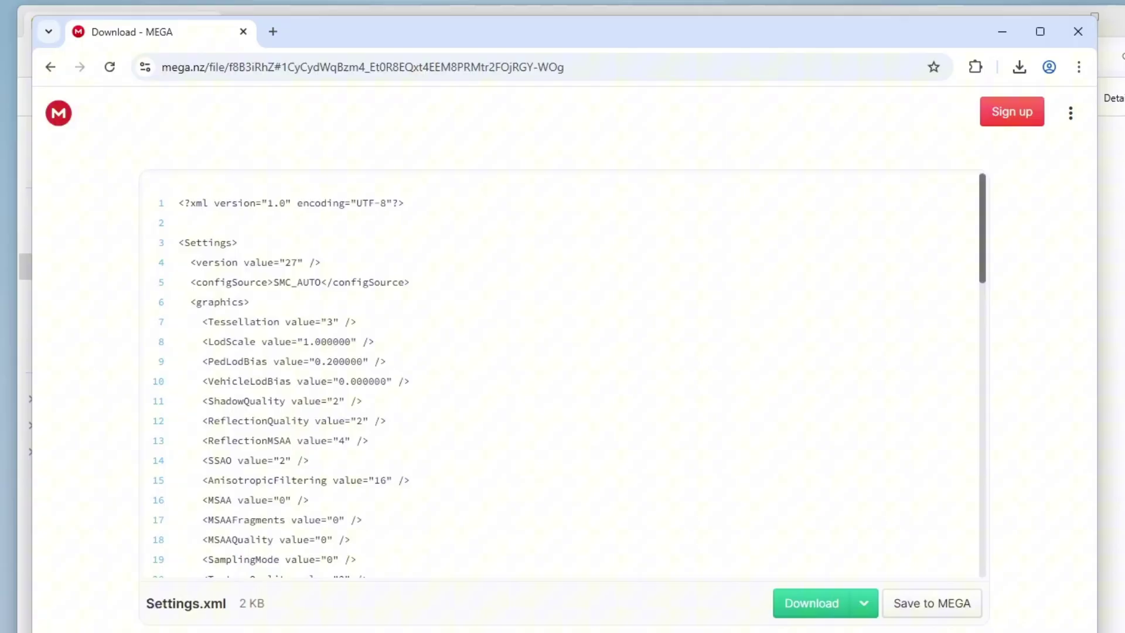
click(811, 604)
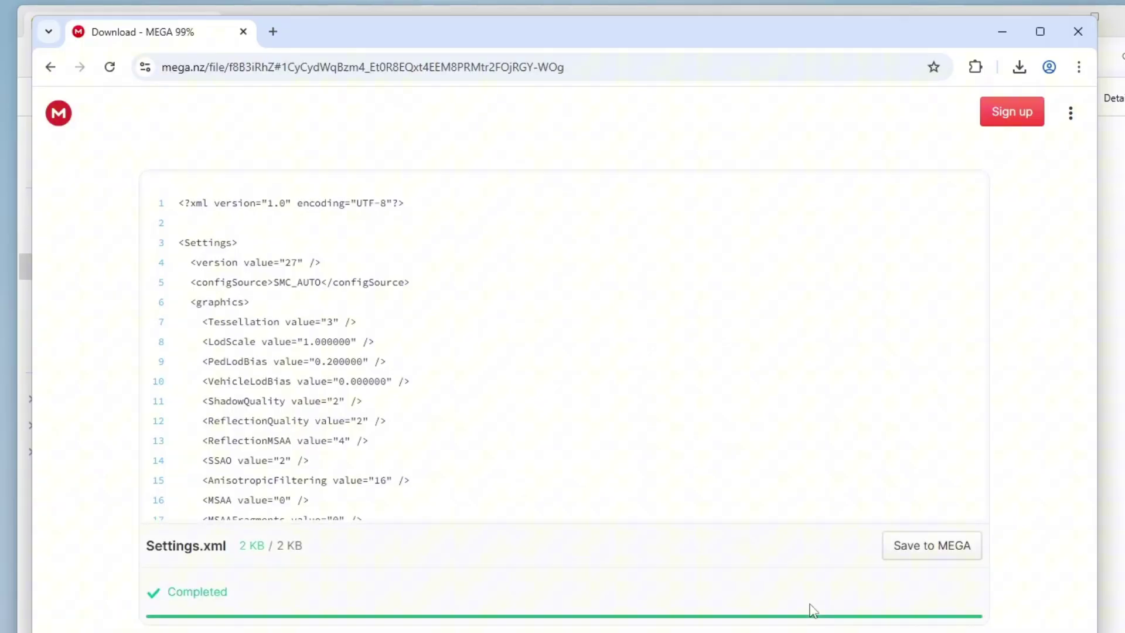
click(1019, 68)
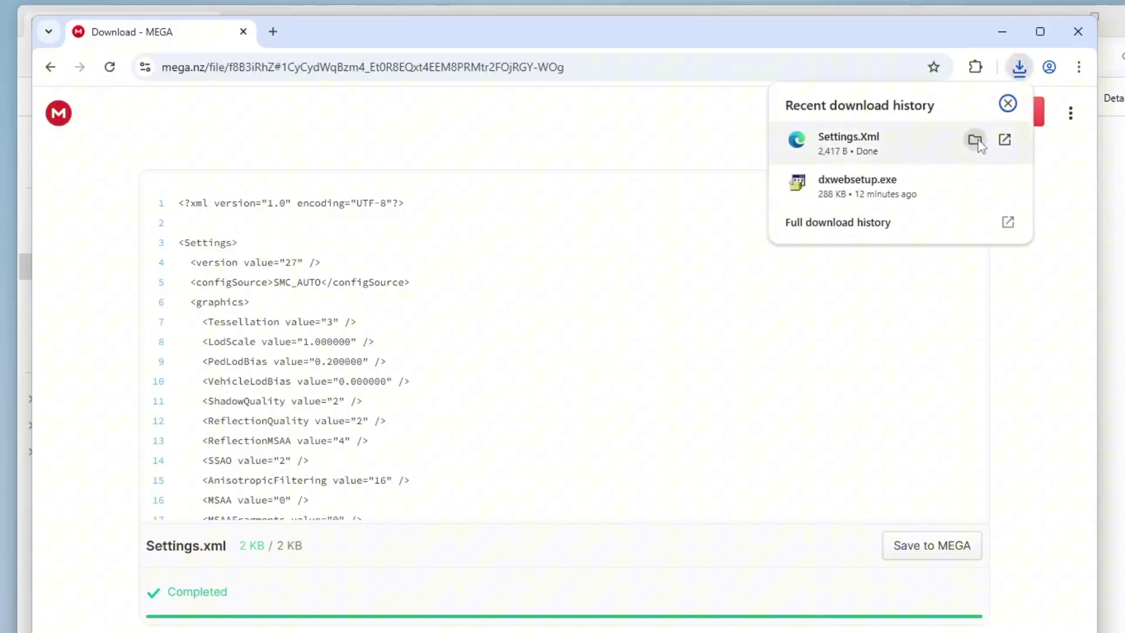
- Copy the downloaded Settings file and paste it into Documents\Rockstart Games\GTA V
click(976, 141)
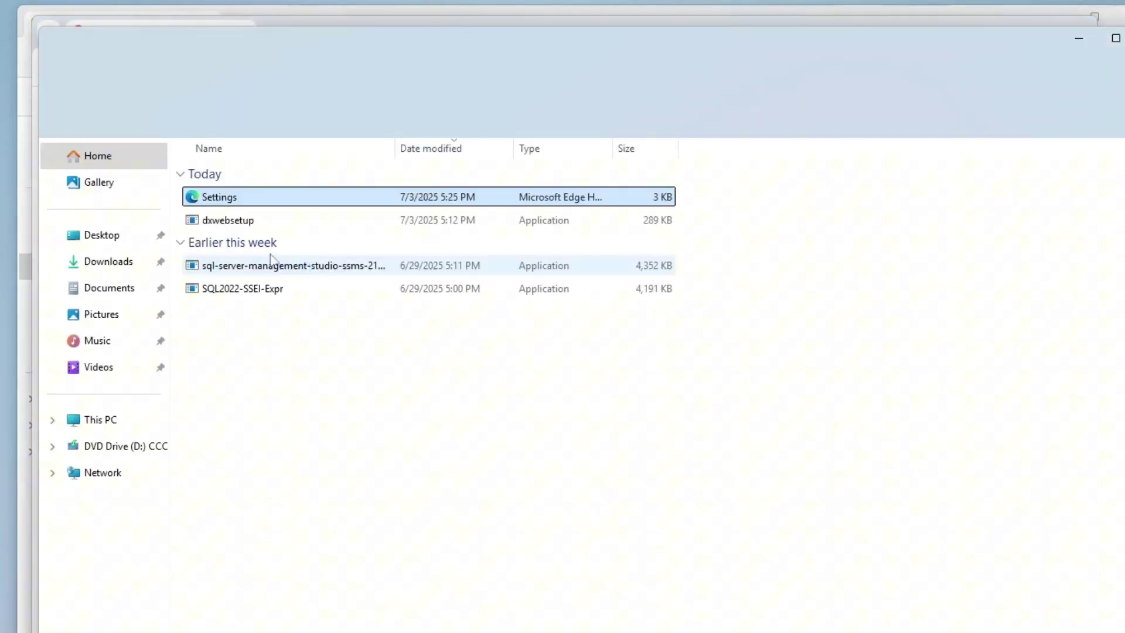
right_click(233, 197)
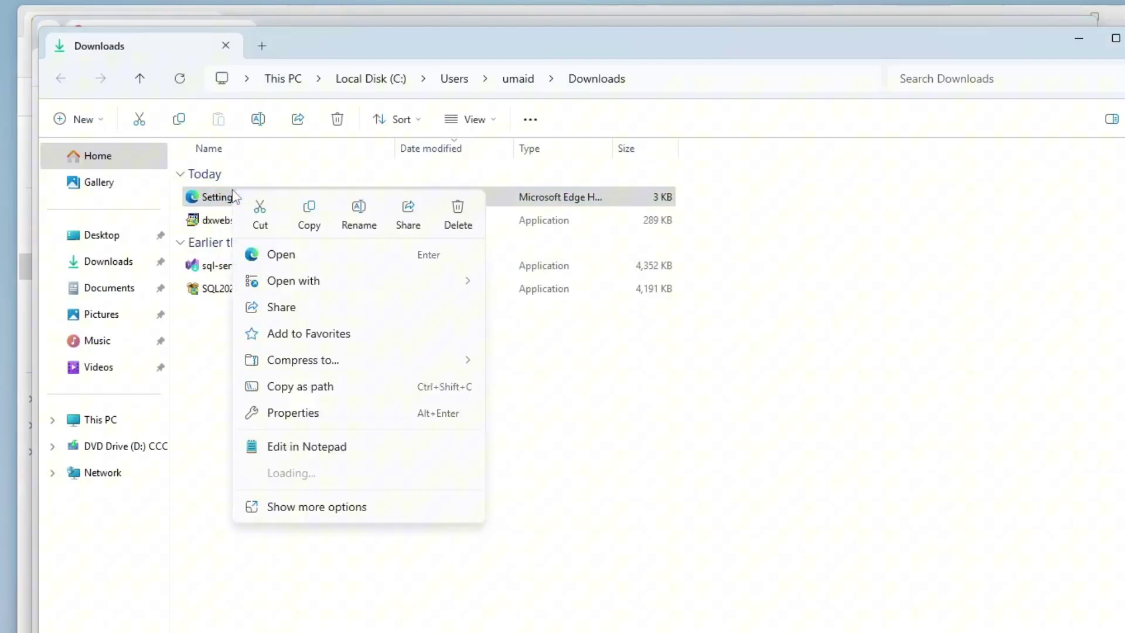
click(309, 216)
click(127, 288)
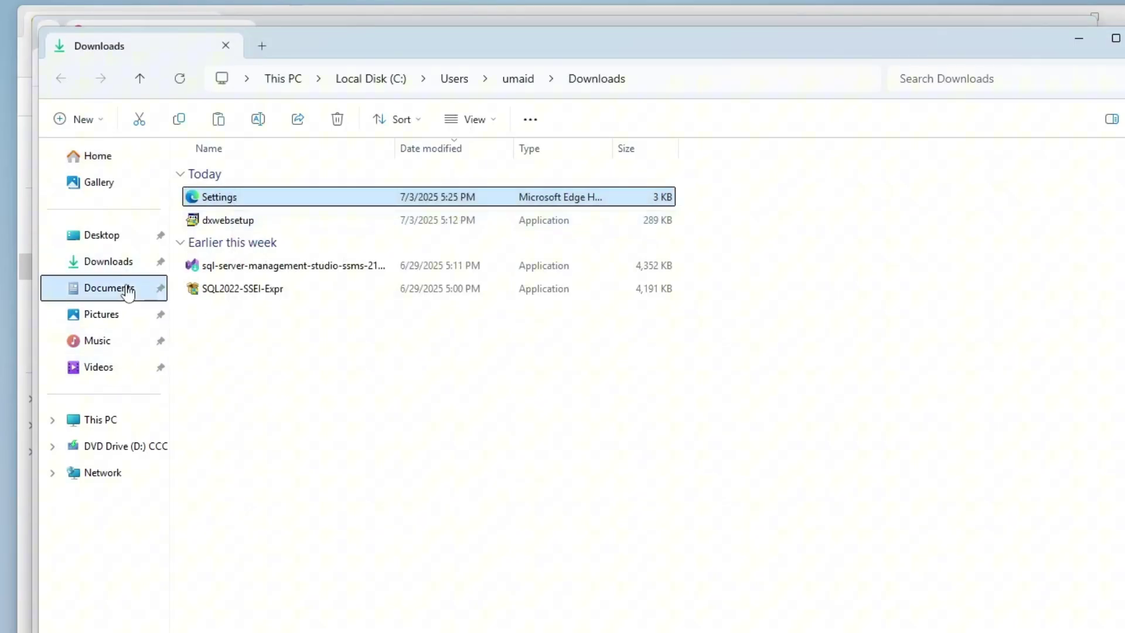
double_click(230, 192)
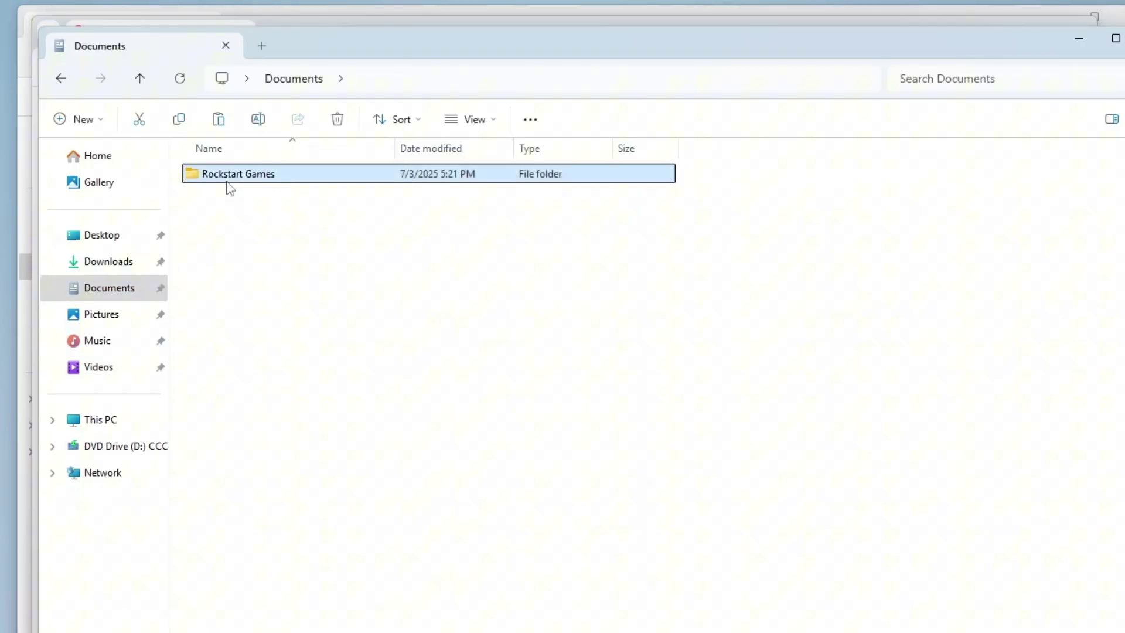
double_click(231, 192)
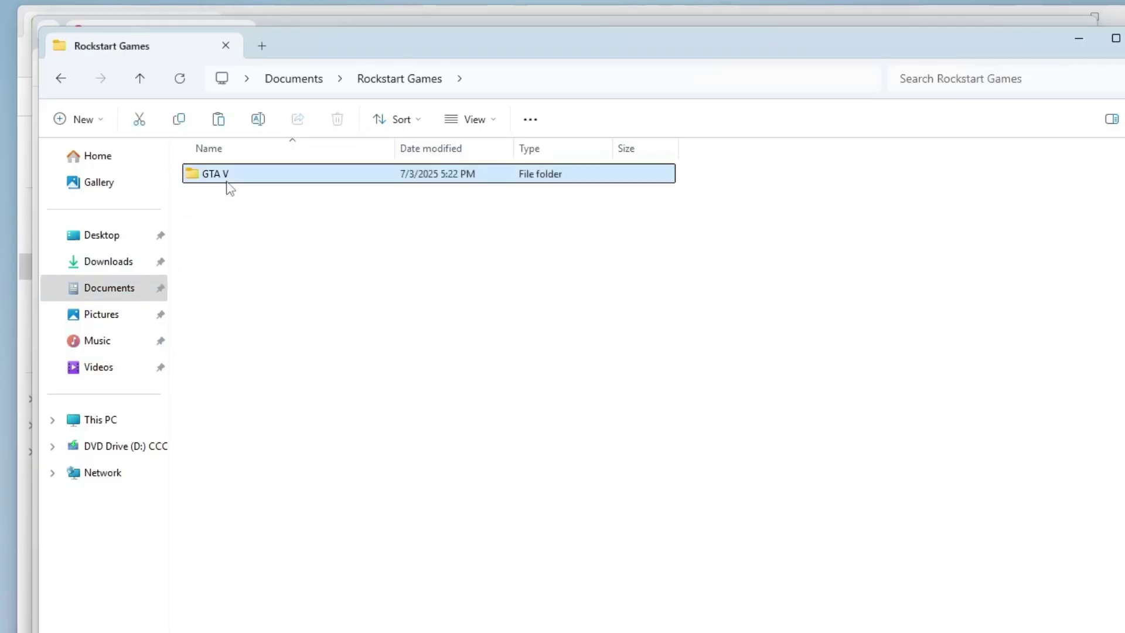
right_click(281, 265)
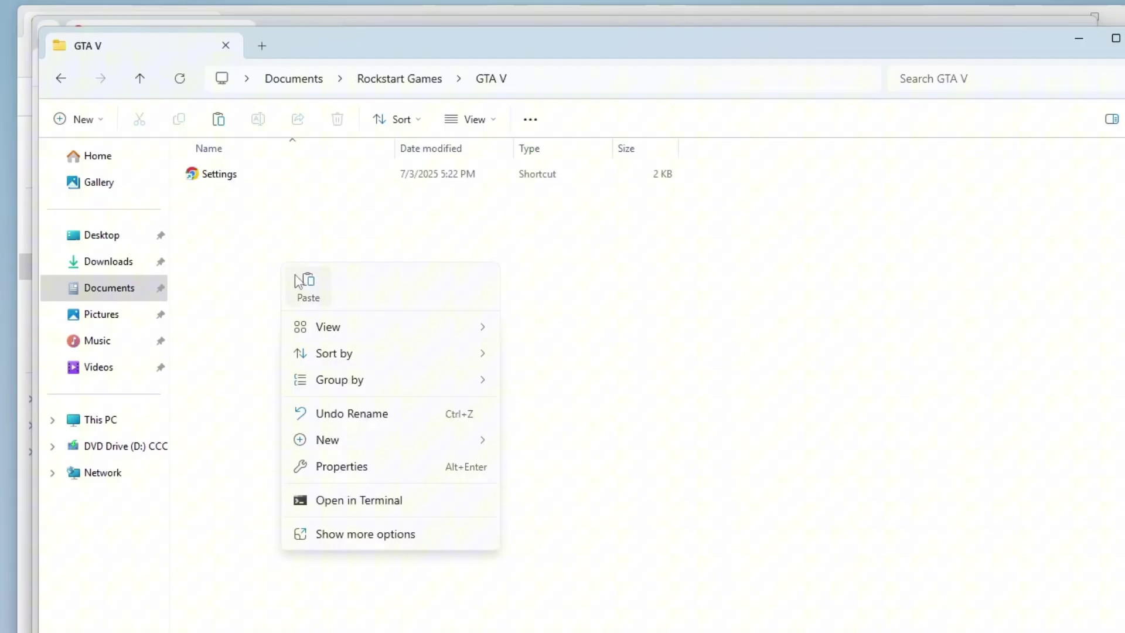
click(299, 282)
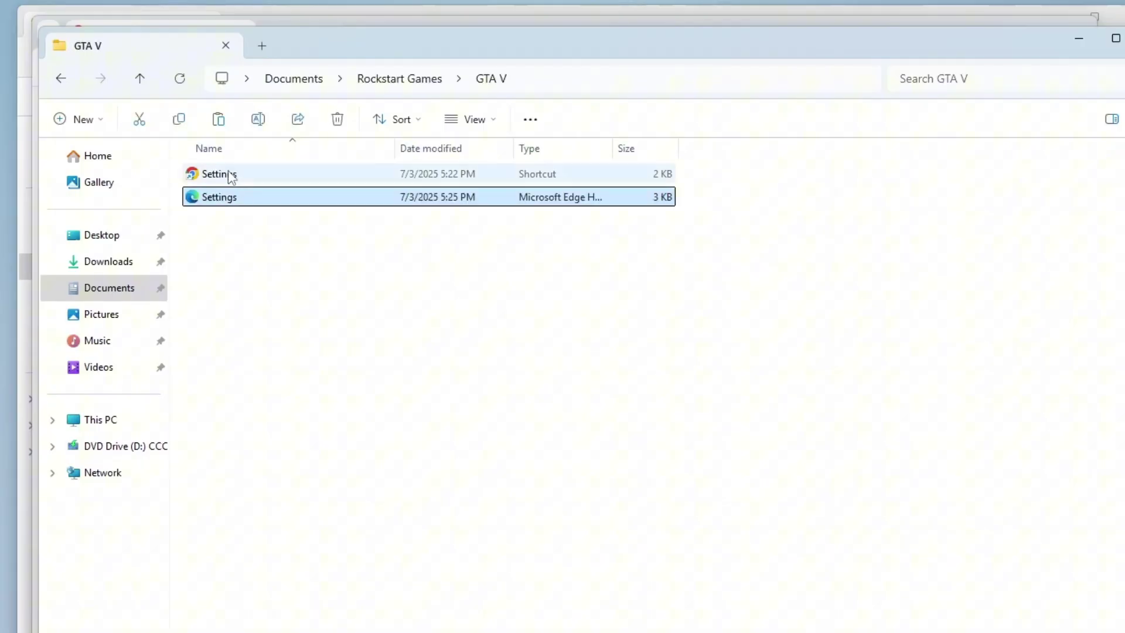
- Delete the old Settings shortcut and select the newly pasted Settings file
click(228, 174)
key(Delete)
click(217, 174)
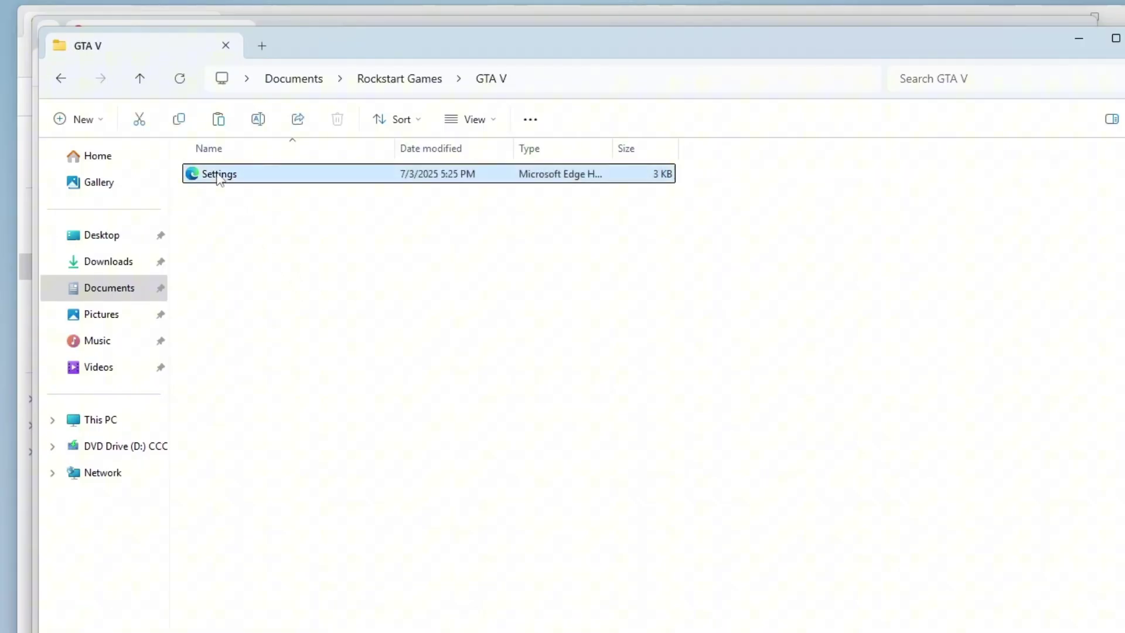
right_click(217, 174)
- Open the Settings file once in Notepad and dismiss the autosave tip
mouse_move(390, 271)
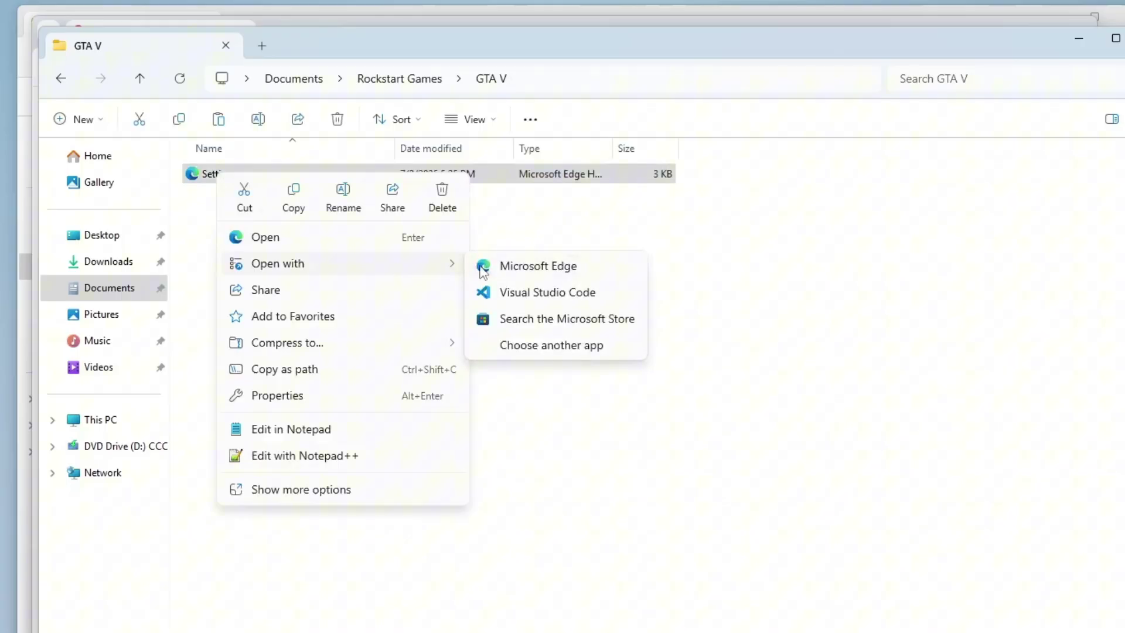
click(537, 343)
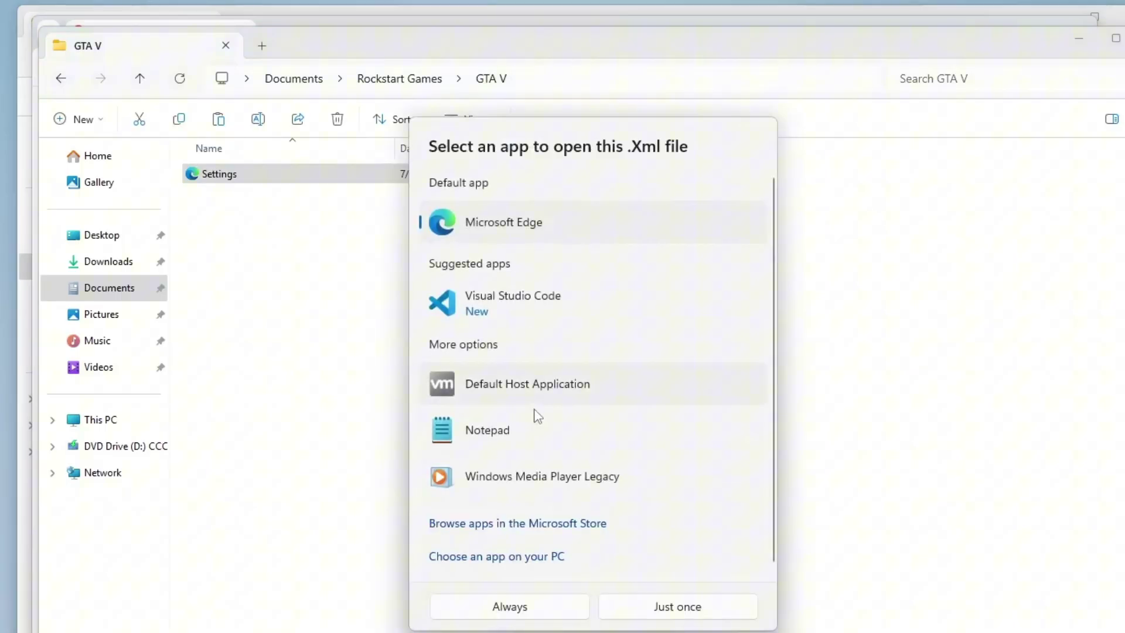
click(535, 457)
click(514, 613)
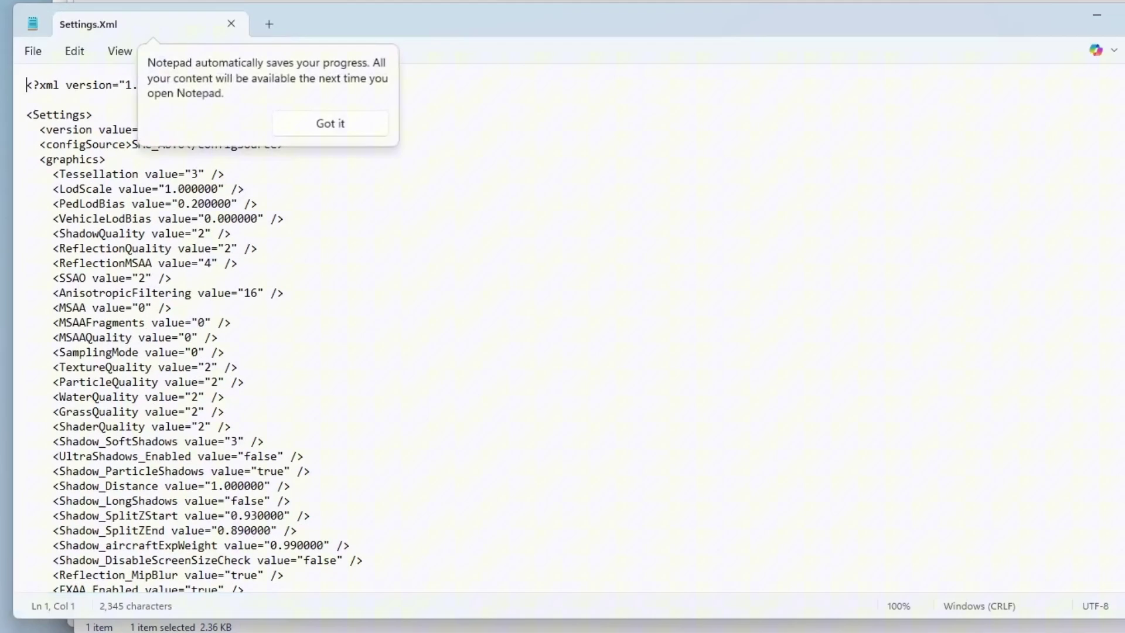
click(290, 486)
- Find the VideoCardDescription line and highlight the GPU name Radeon RX 5500M
scroll(290, 486, down, 12)
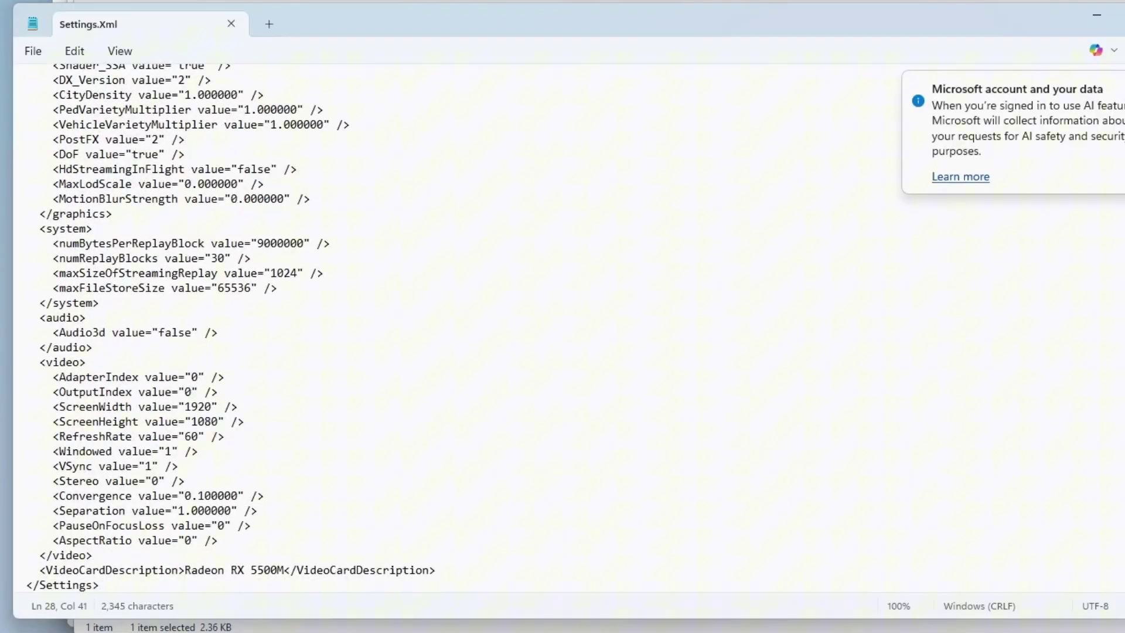
drag(58, 570, 310, 569)
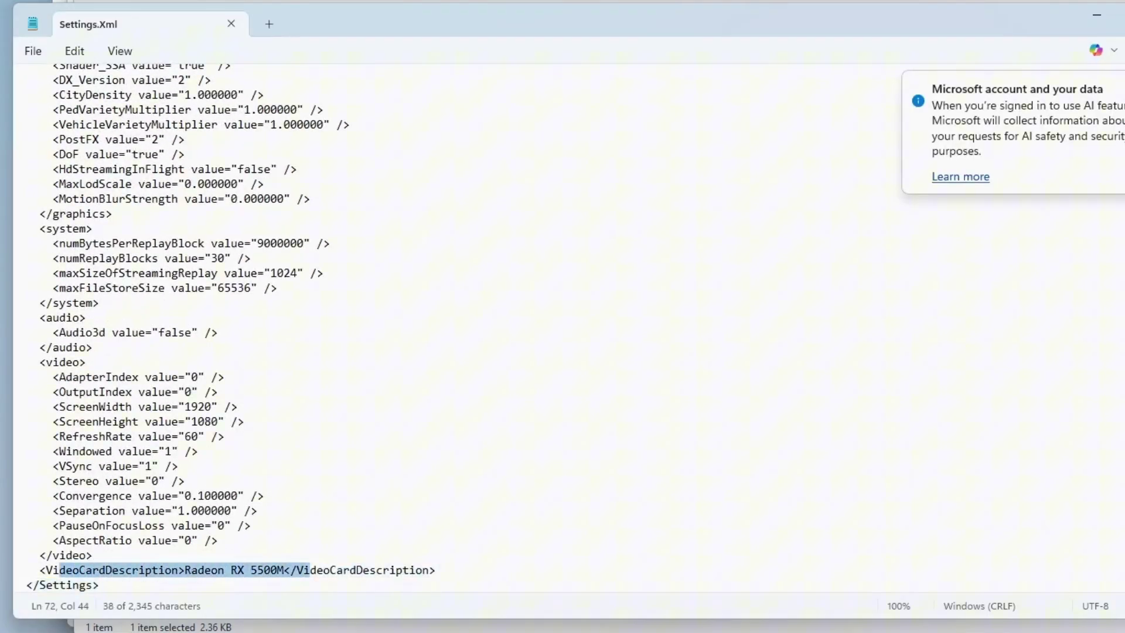
click(99, 584)
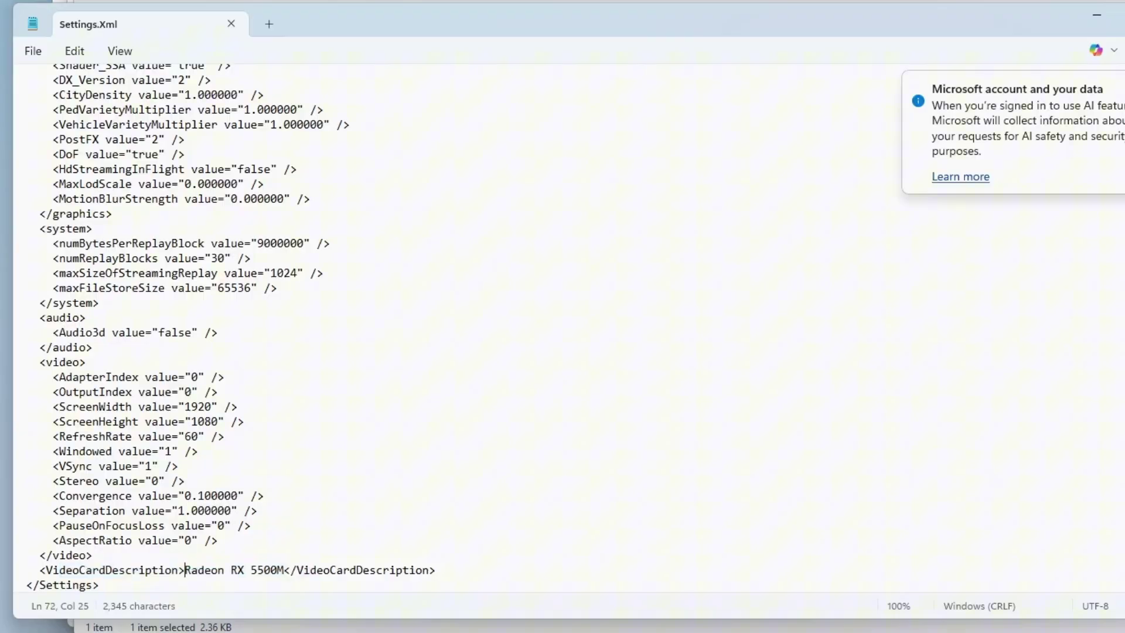
drag(185, 569, 270, 570)
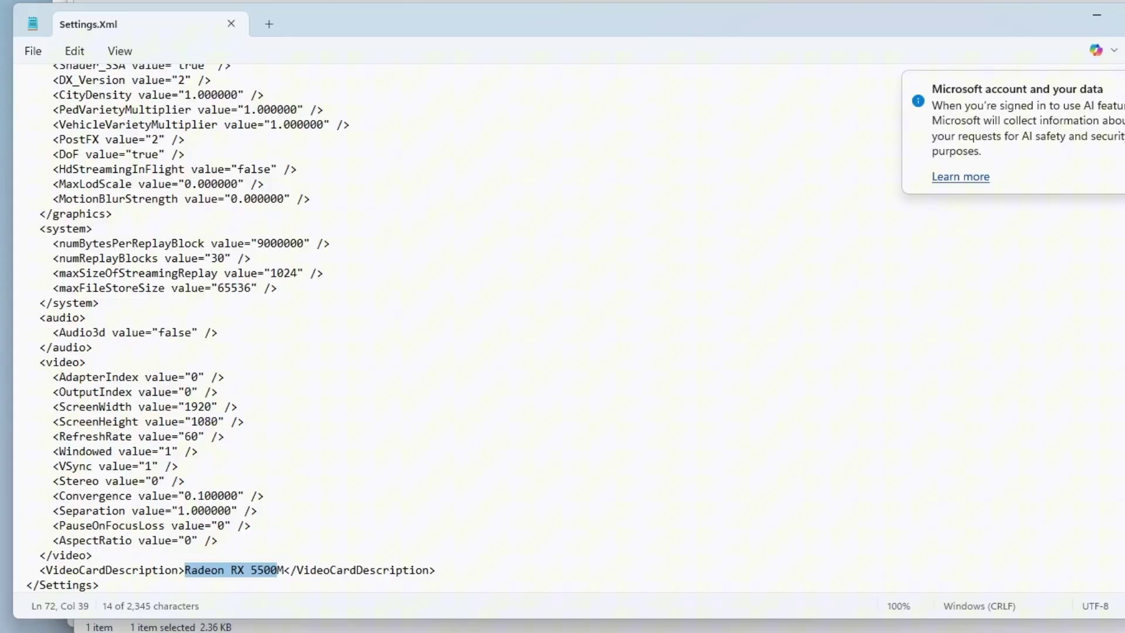
key(ctrl+End)
- Save Settings.xml and close Notepad
click(34, 51)
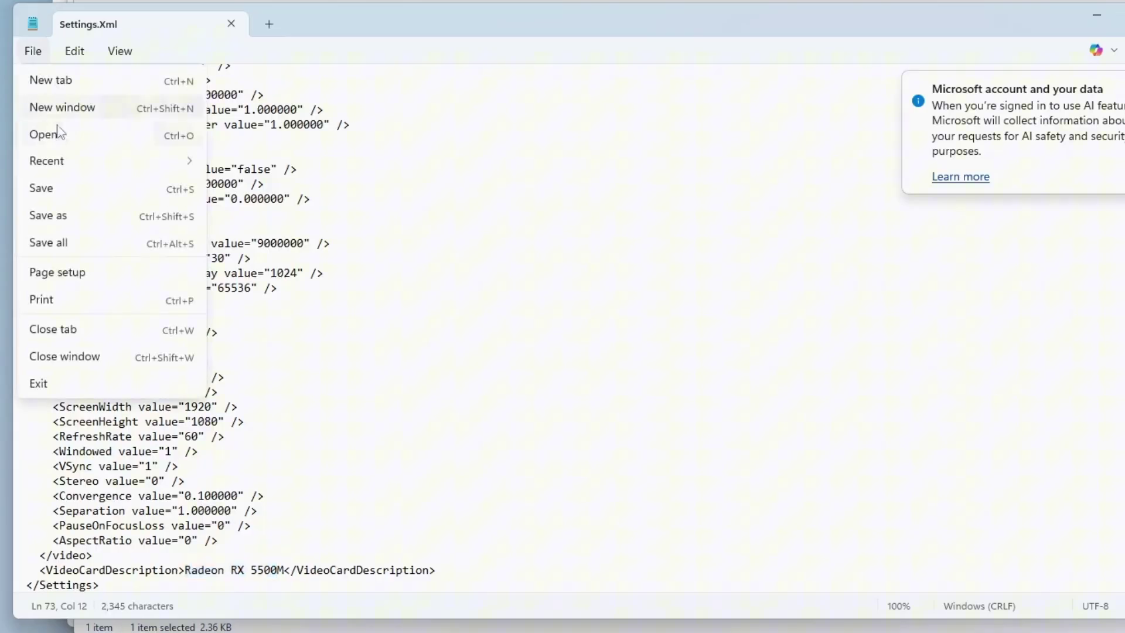
click(72, 188)
key(alt+F4)
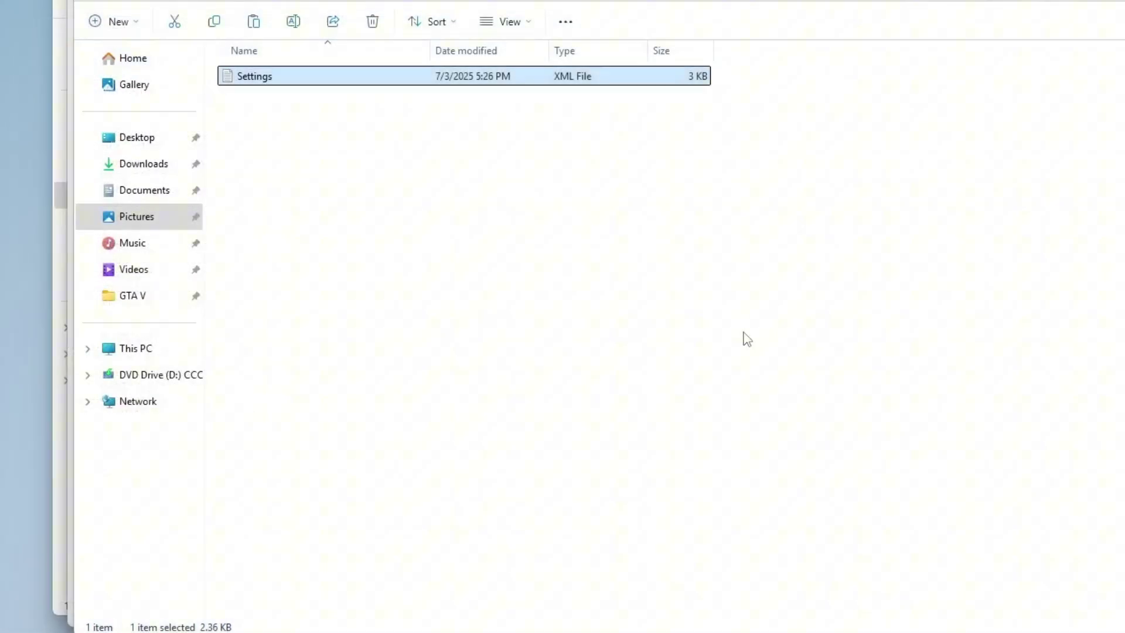
- Launch Windows Settings from Start and scroll the System page down to Optional features
click(747, 338)
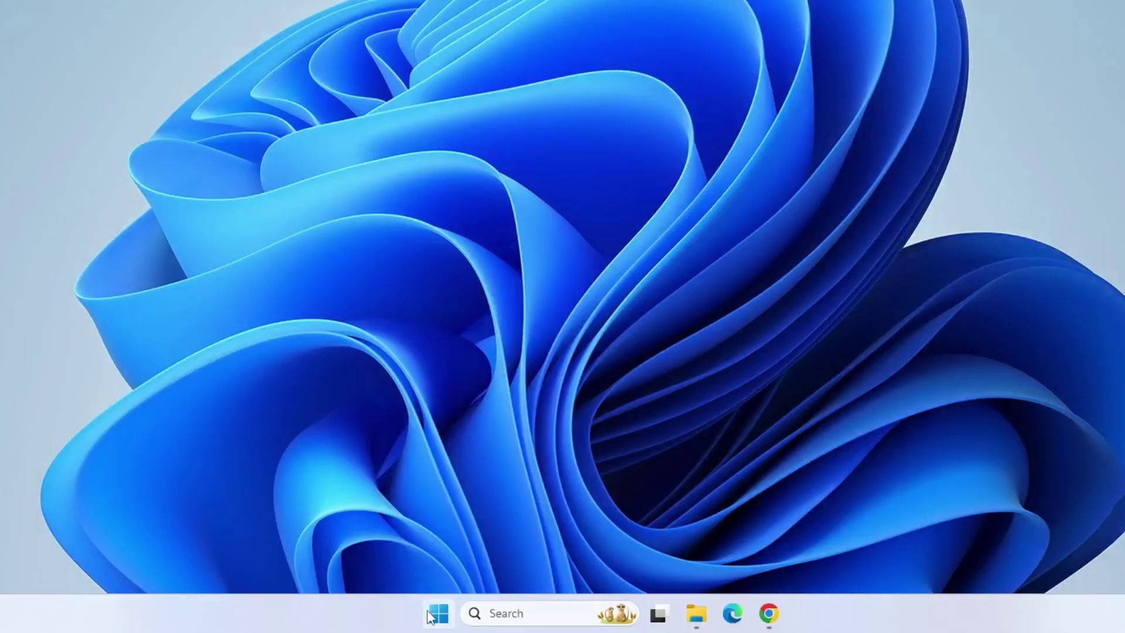
click(437, 614)
click(648, 132)
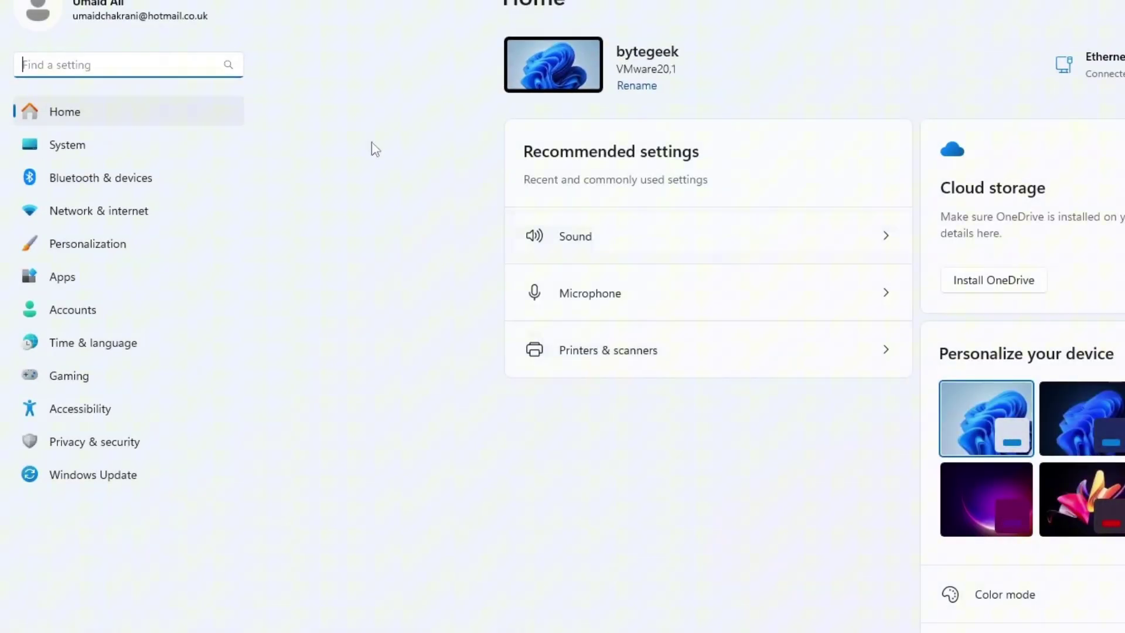
click(170, 154)
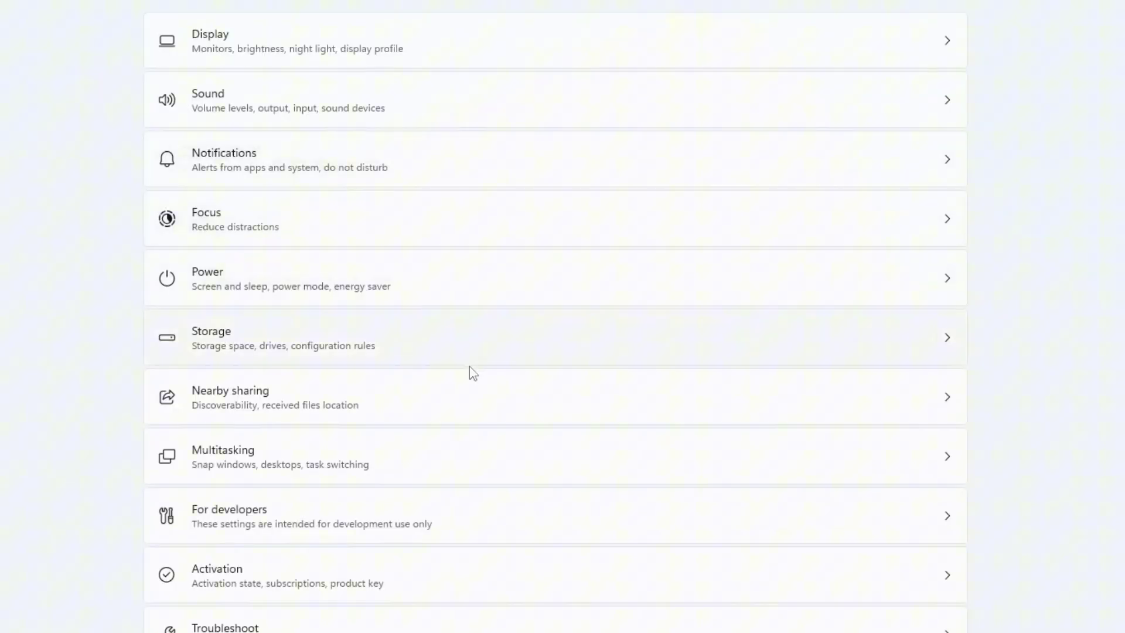
scroll(471, 378, down, 2)
scroll(472, 384, down, 6)
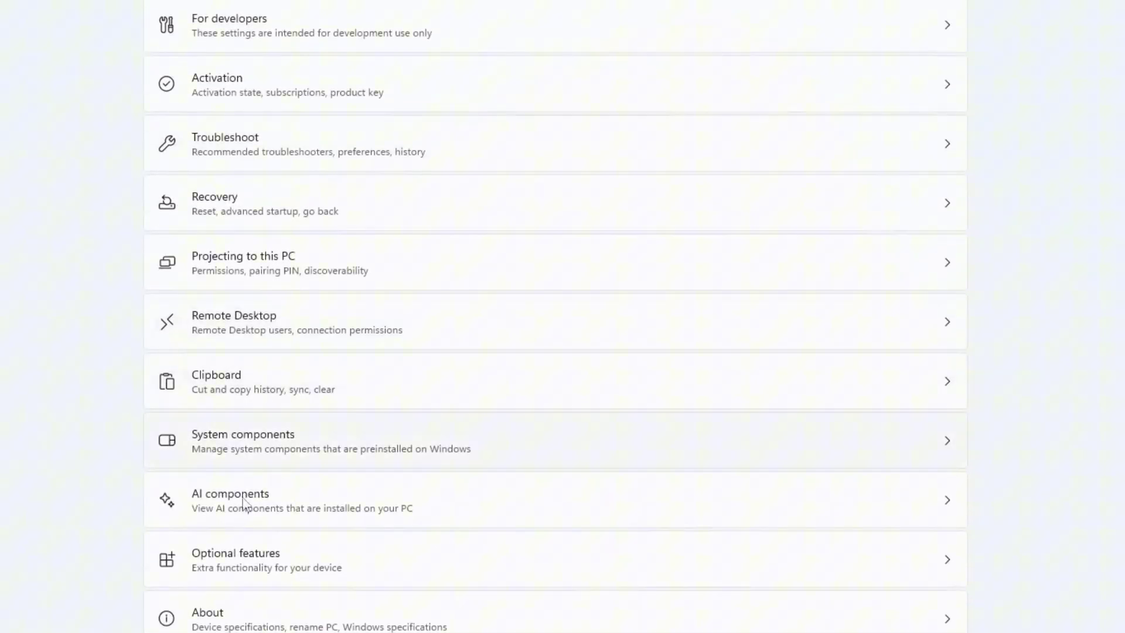
- Search the optional features for 'Graphics', tick Graphics Tools, and install it
click(286, 566)
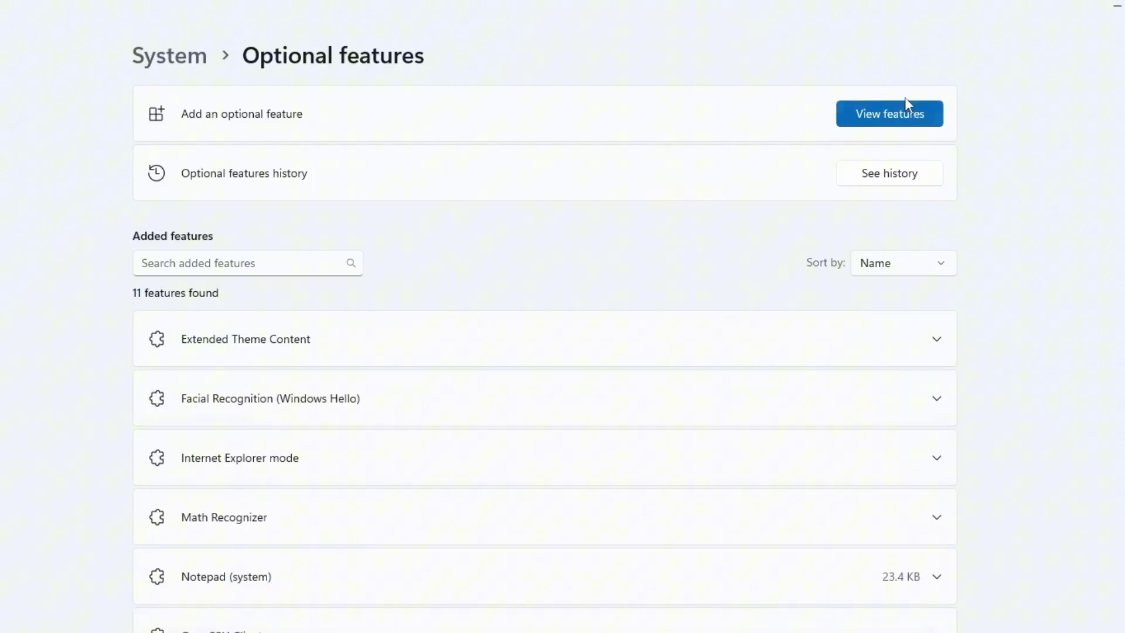
click(891, 109)
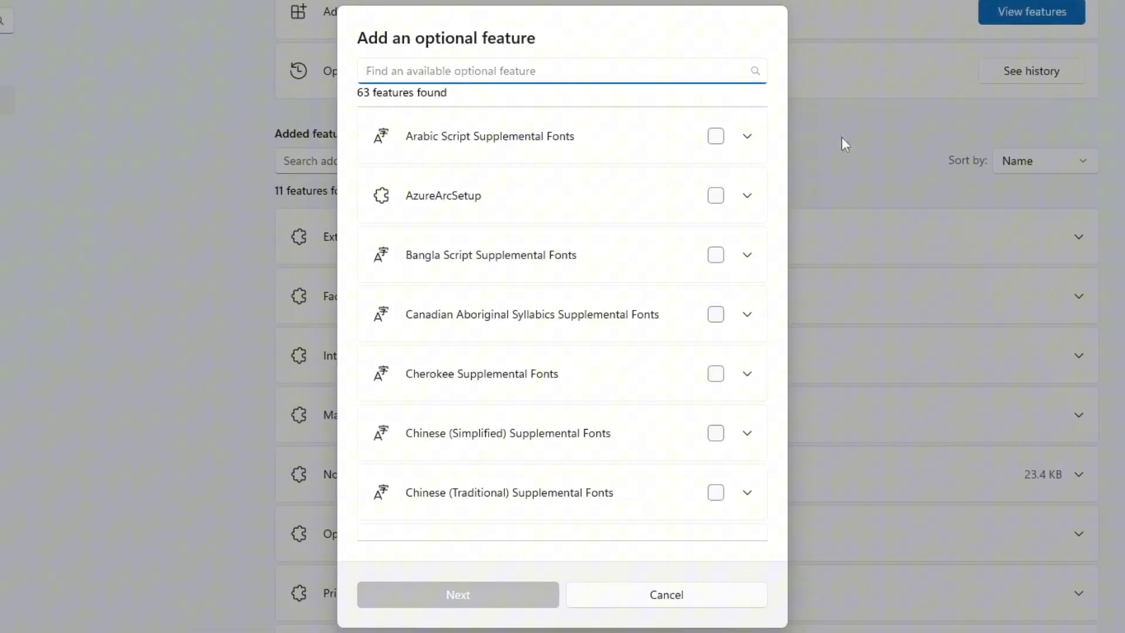
text(Graphics)
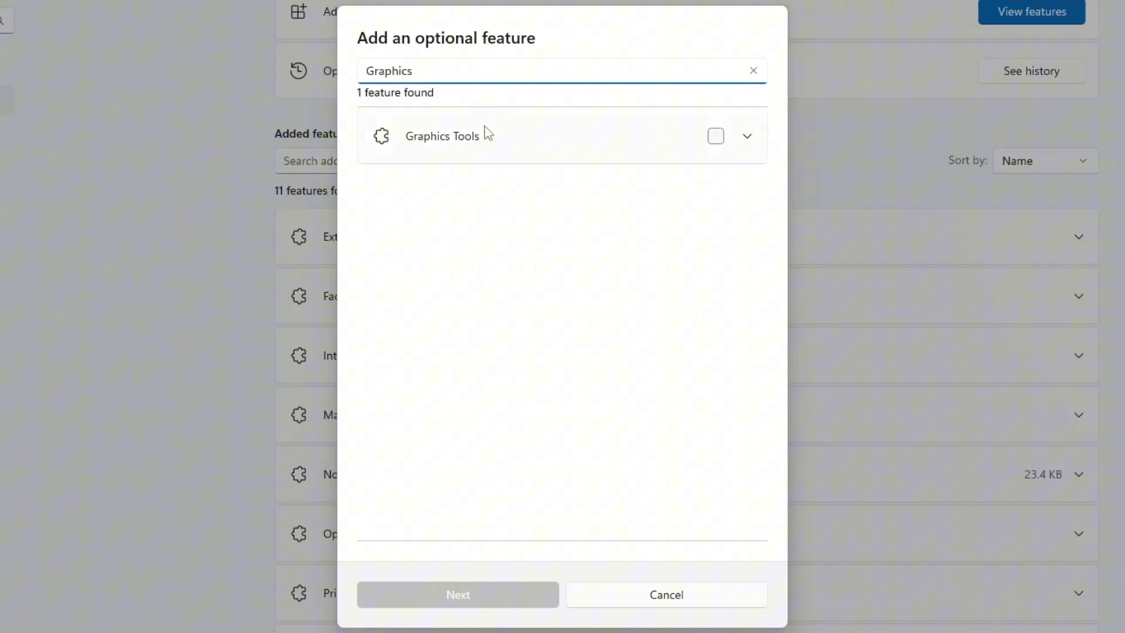
click(692, 145)
click(721, 136)
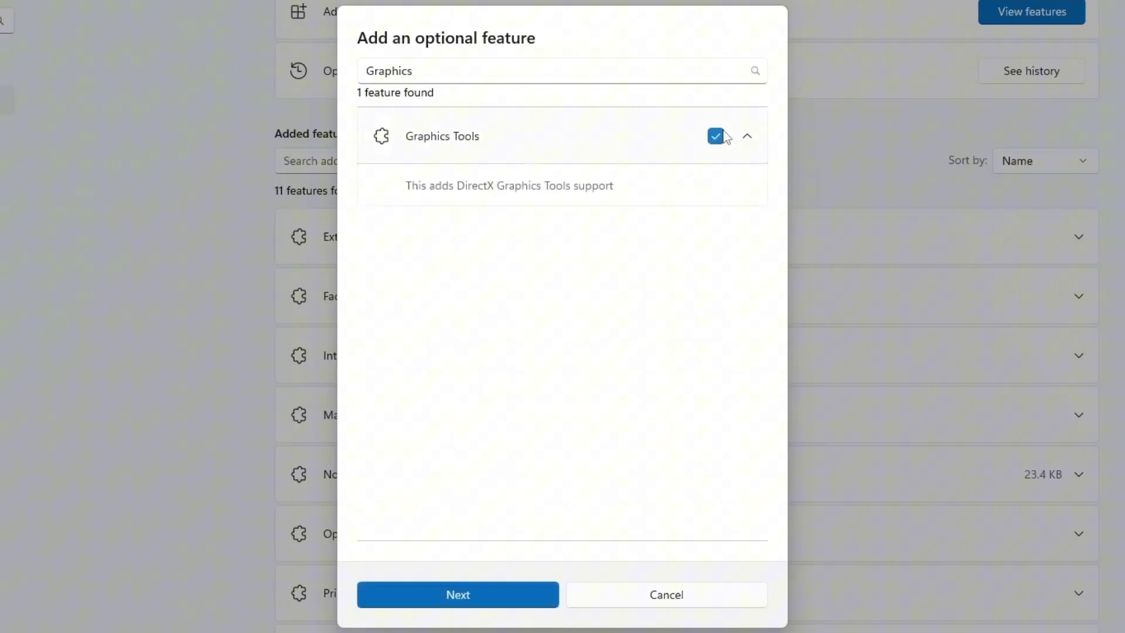
click(449, 591)
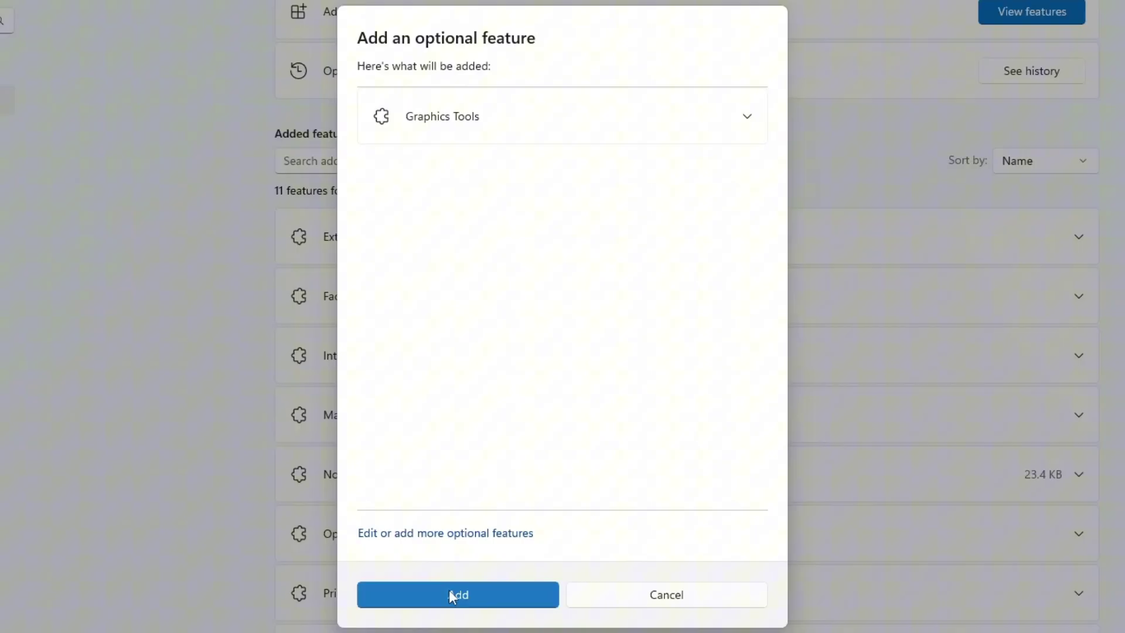
click(450, 595)
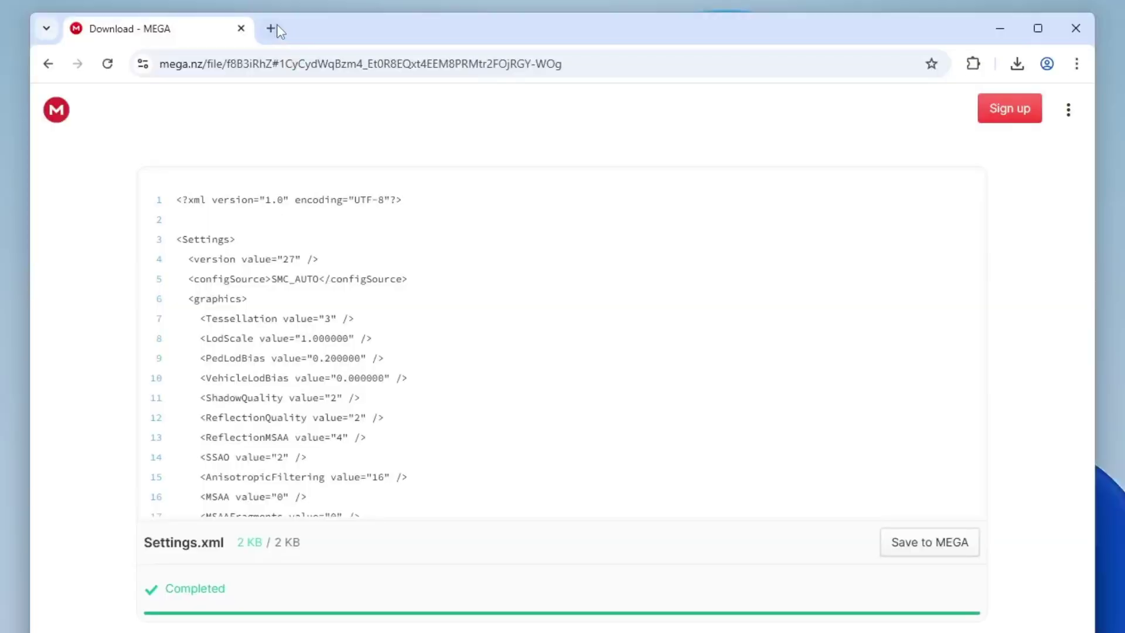
- Load the d3d12ProxyEdrDx11_0 v0.3 release page, download 03_release_binaries_release.zip, and show it in its folder
click(277, 27)
text(https://github.com/tuffee88/d3d12ProxyEdrDx11_0/releases/tag/v0.3)
key(Return)
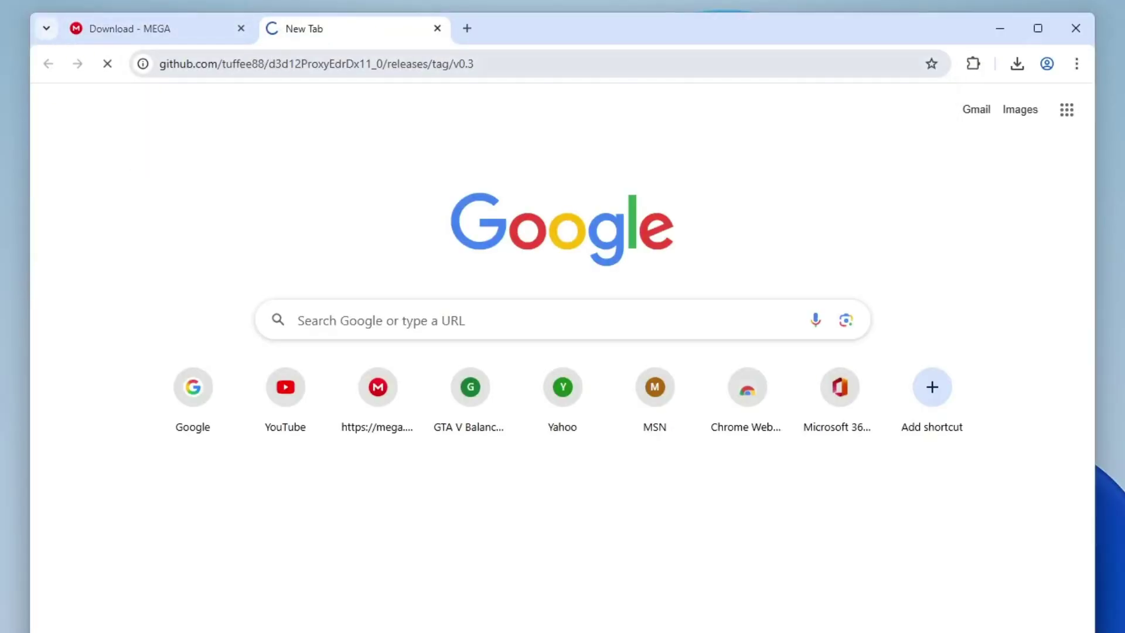
mouse_move(436, 302)
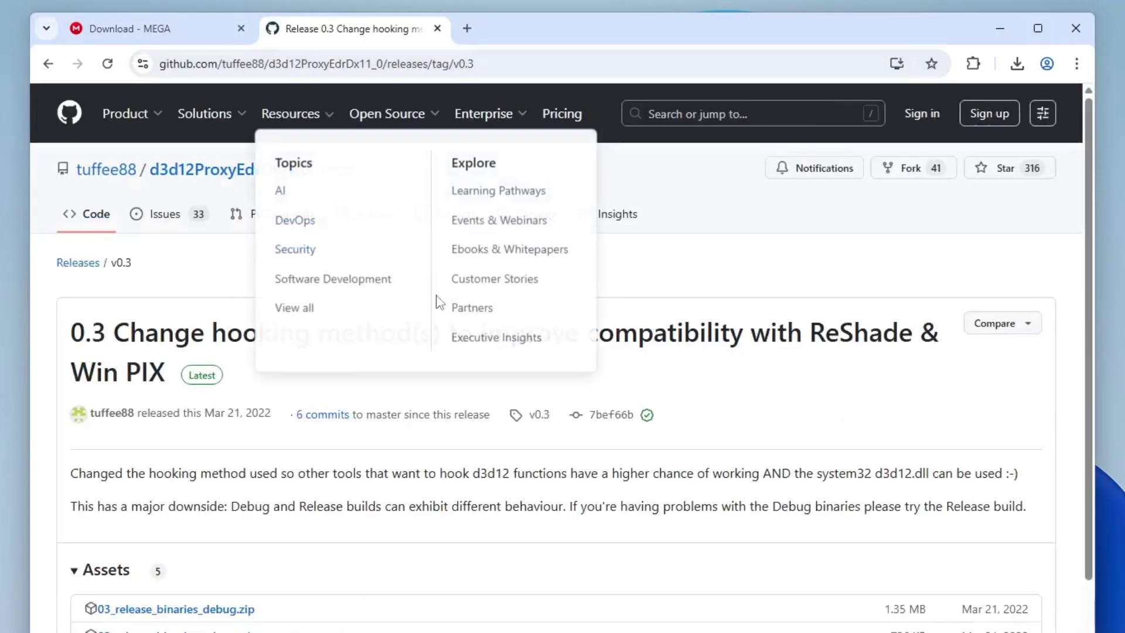
scroll(442, 352, down, 1)
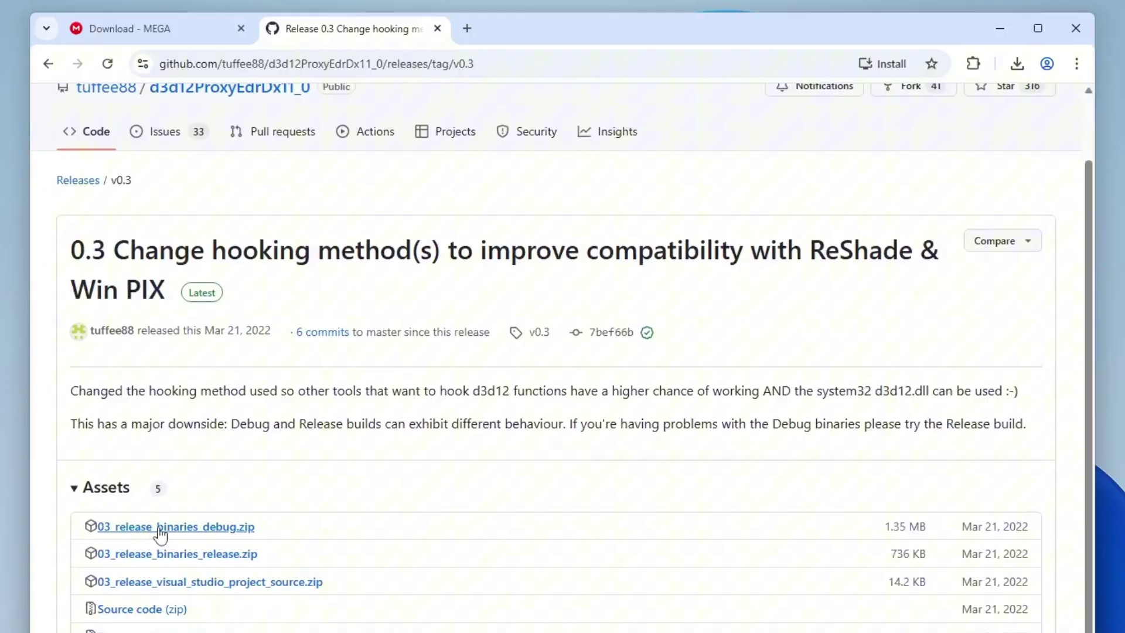
click(179, 555)
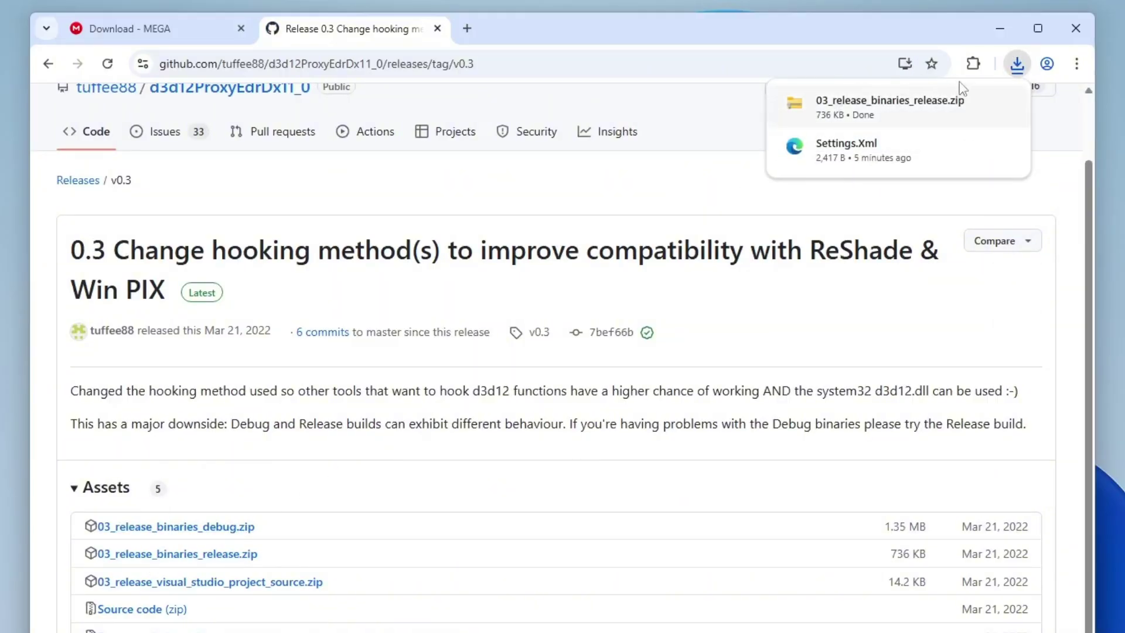
click(1003, 103)
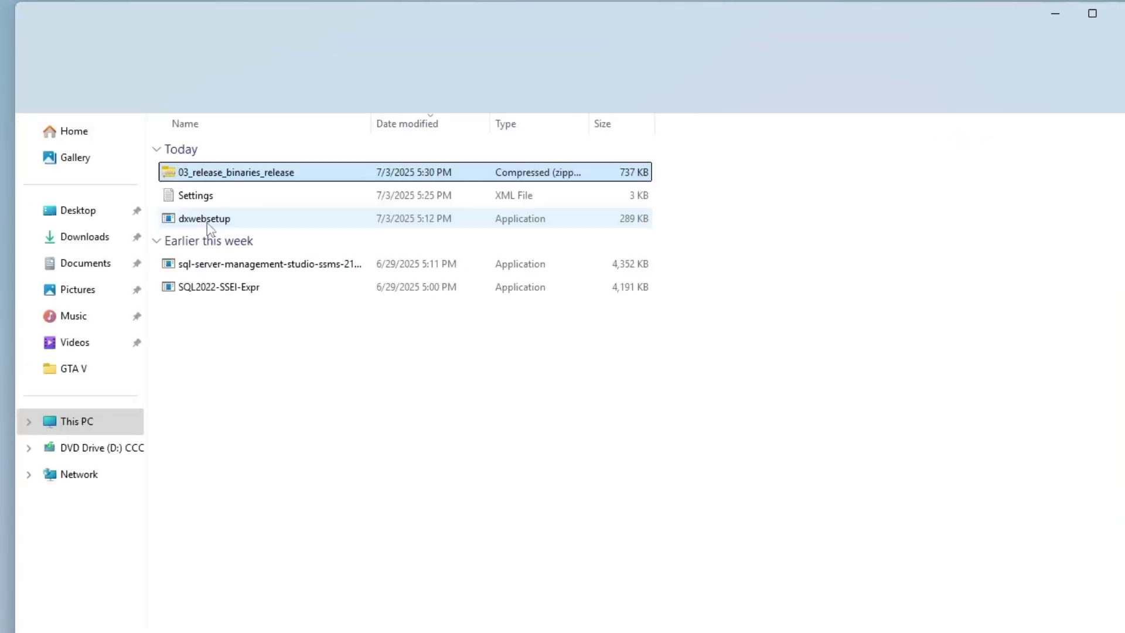
- Extract all files from 03_release_binaries_release.zip and copy the extracted d3d12.dll
right_click(202, 174)
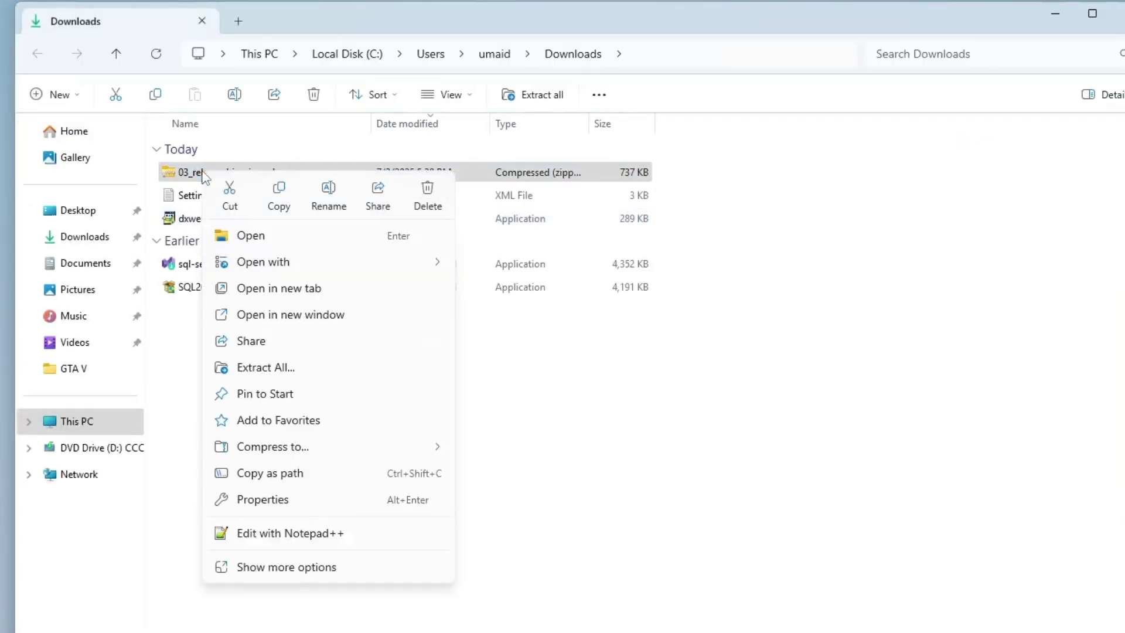
click(261, 368)
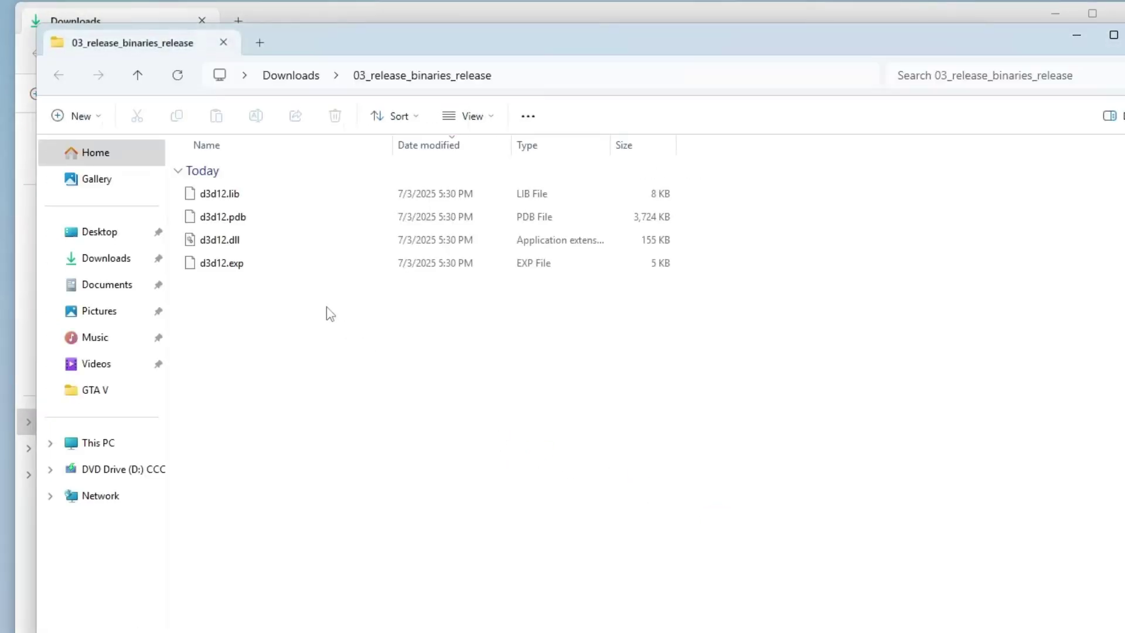
click(240, 243)
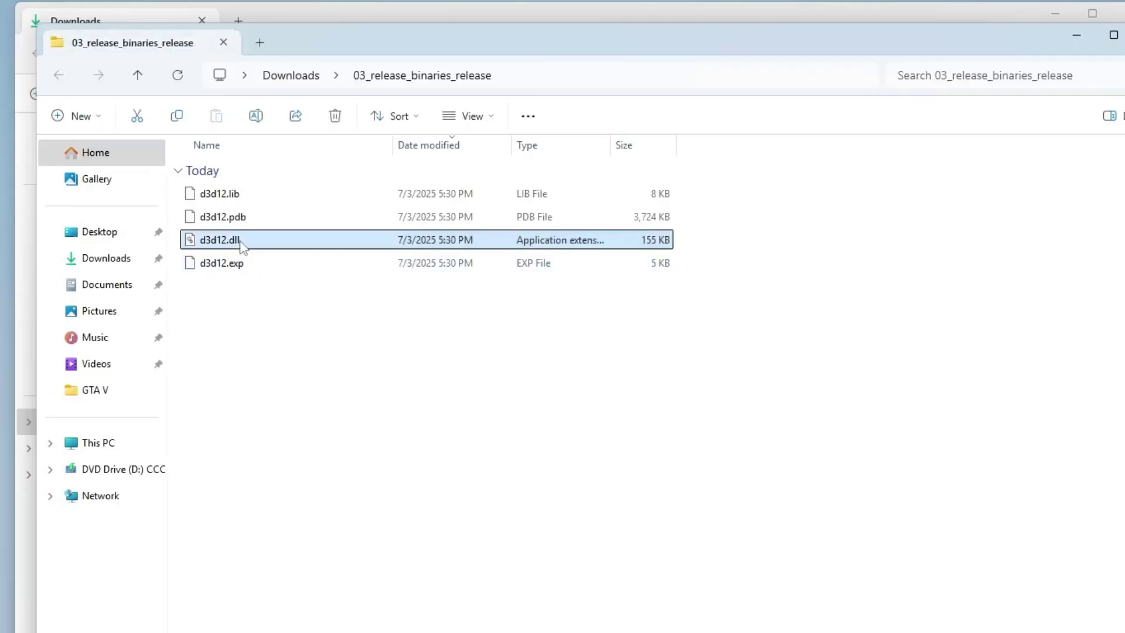
right_click(240, 243)
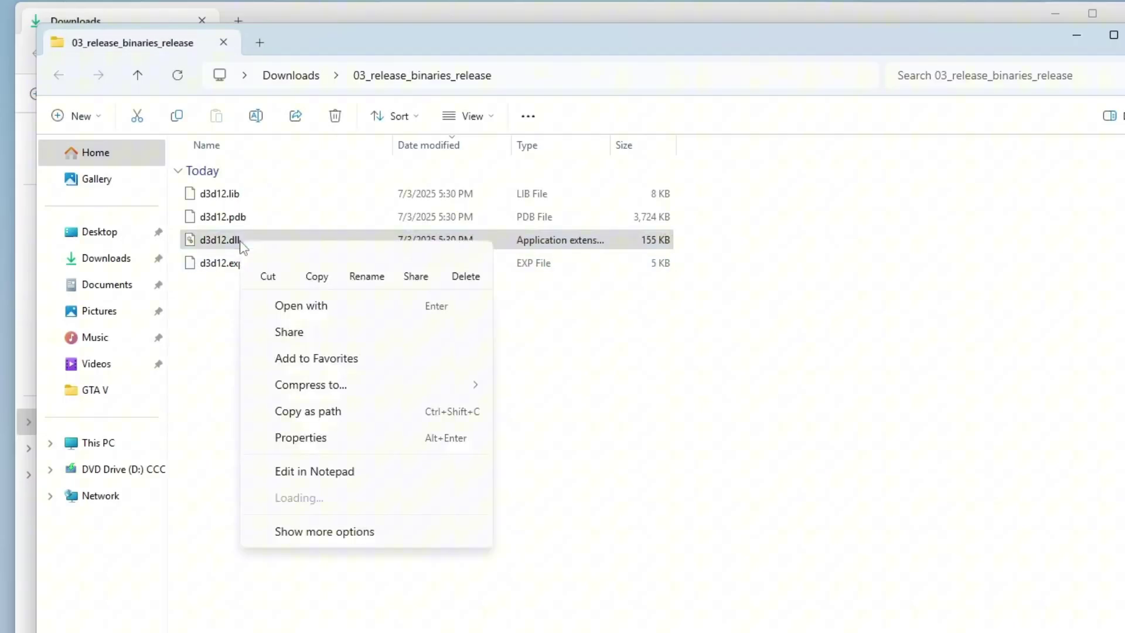
click(316, 269)
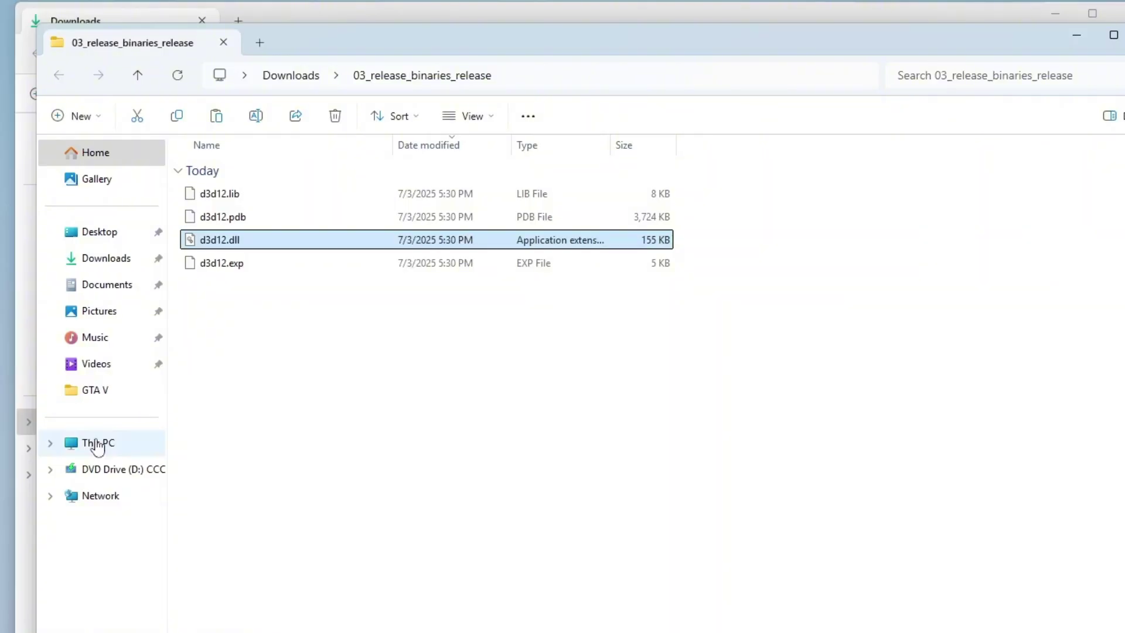
- Navigate to the empty C:\Program Files\Rockstart Games\GTA V folder
click(98, 446)
double_click(231, 173)
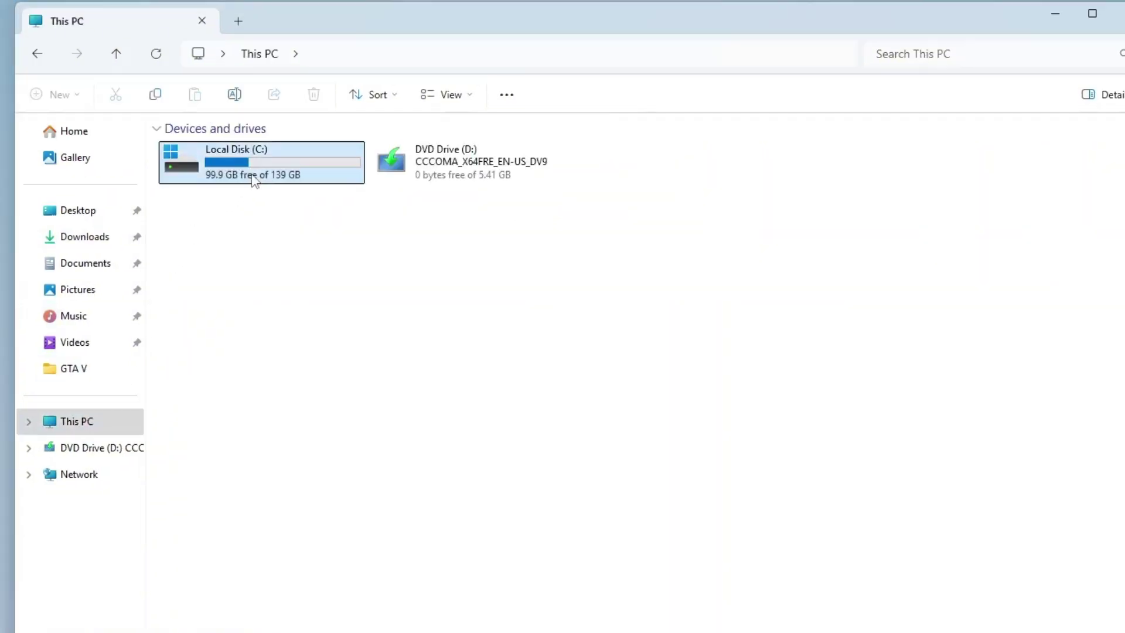
double_click(223, 243)
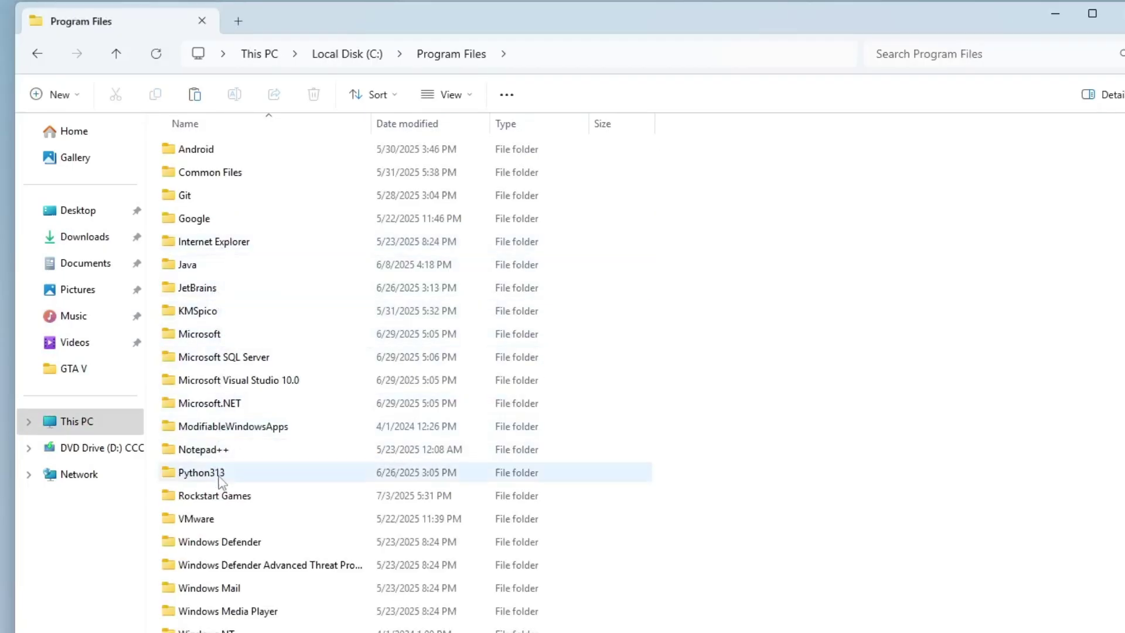
double_click(224, 497)
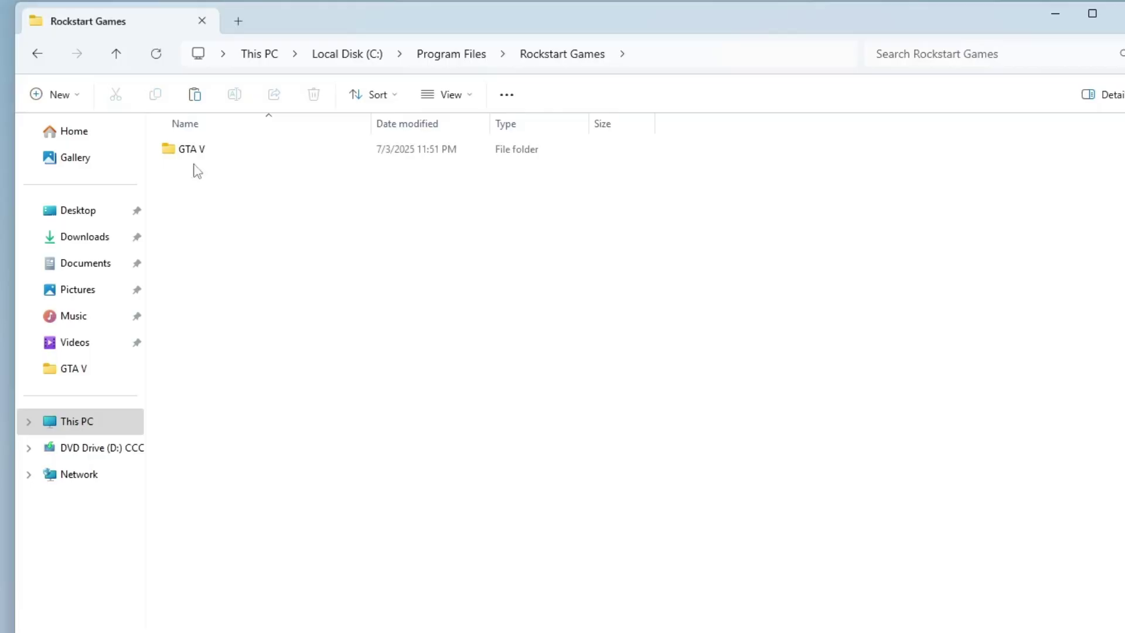
click(192, 158)
double_click(191, 153)
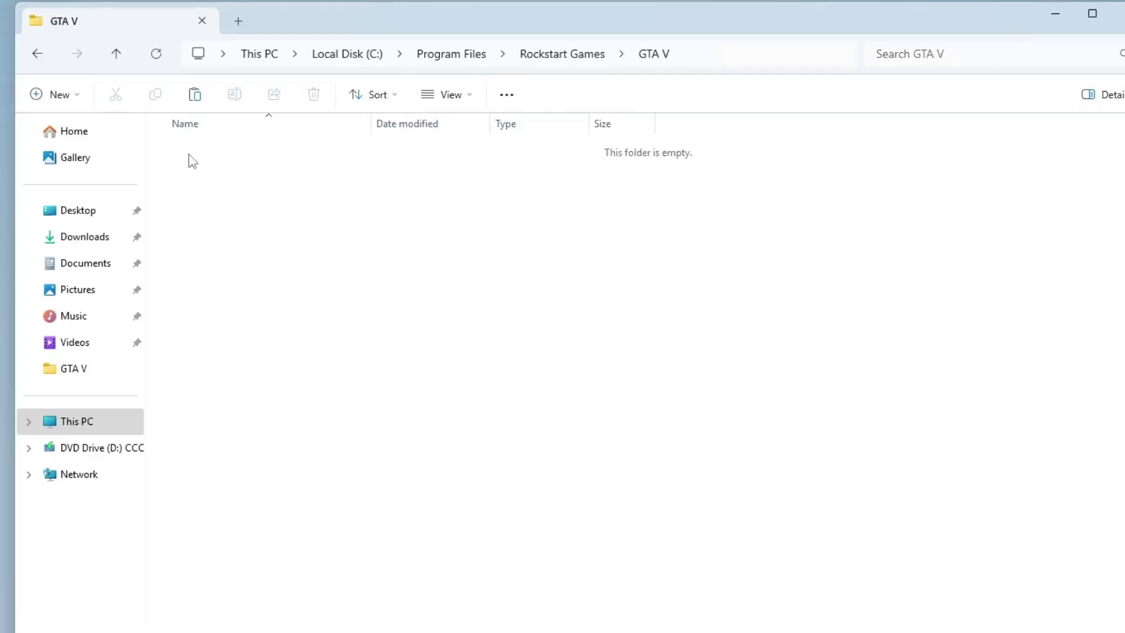
- Paste the copied d3d12.dll (155 KB) into the GTA V folder
right_click(249, 230)
click(276, 258)
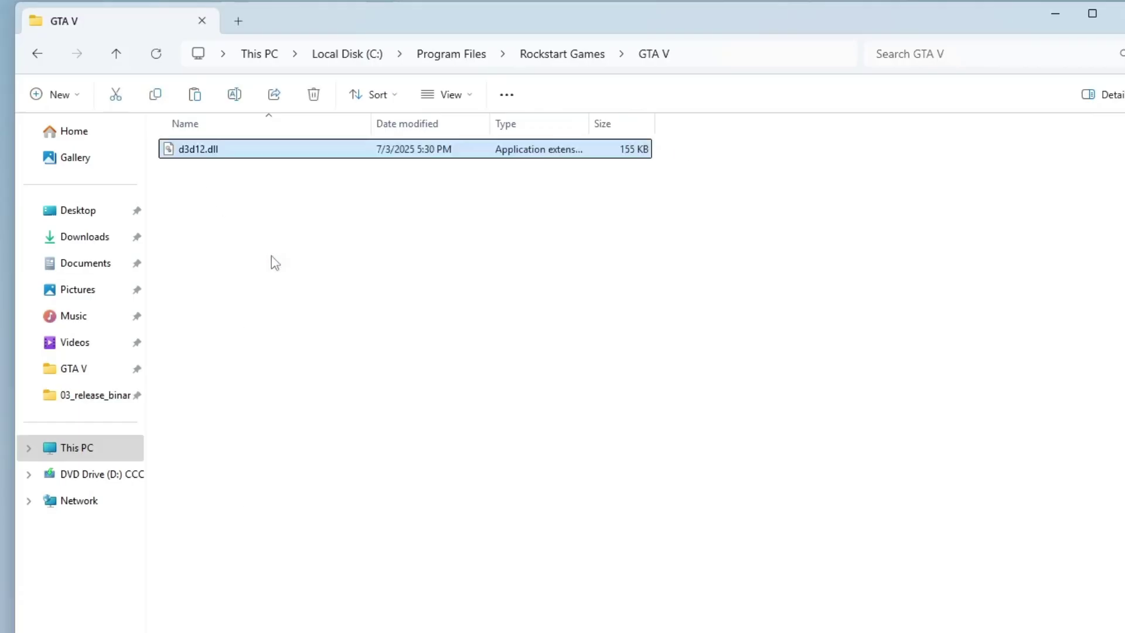
click(272, 258)
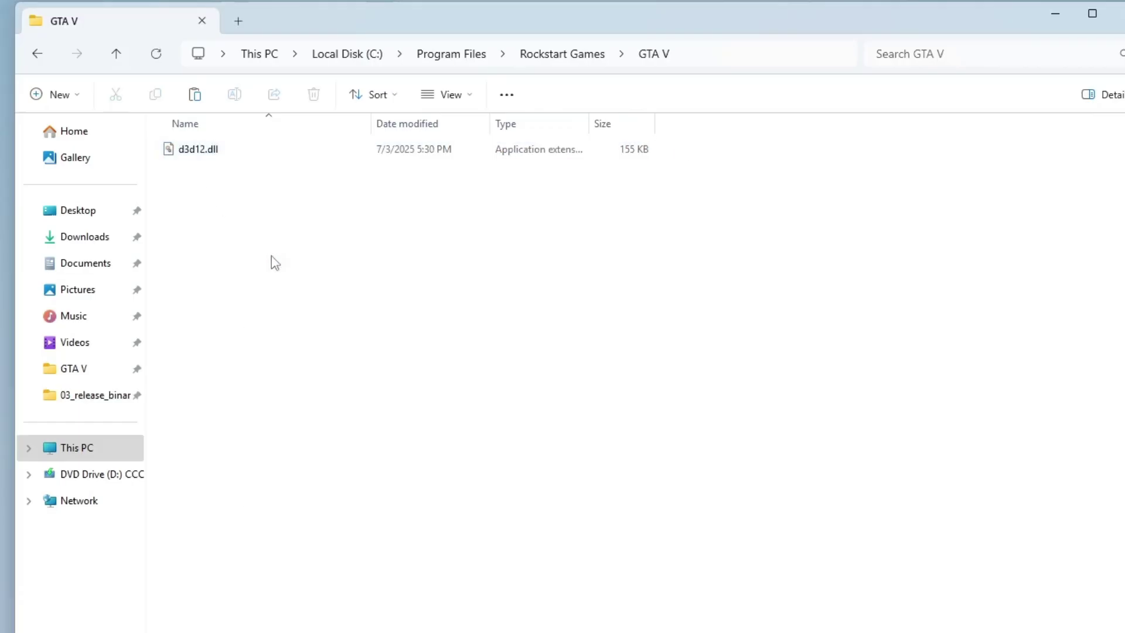